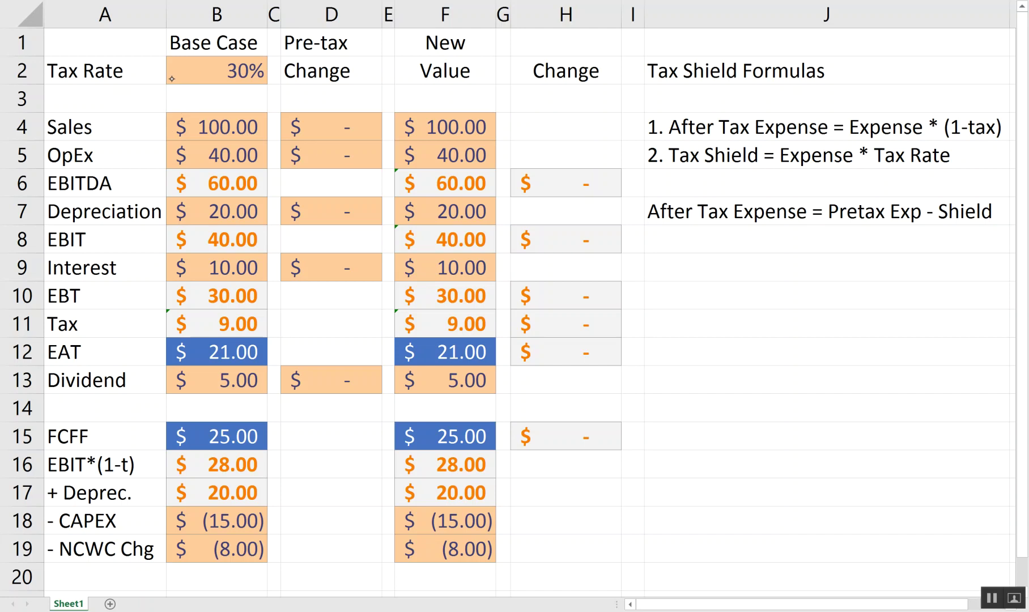
# - Walk through the base-case values, from the 30% tax rate down to EAT, Dividend and FCFF
pyautogui.moveTo(158, 66); pyautogui.dragTo(181, 59)
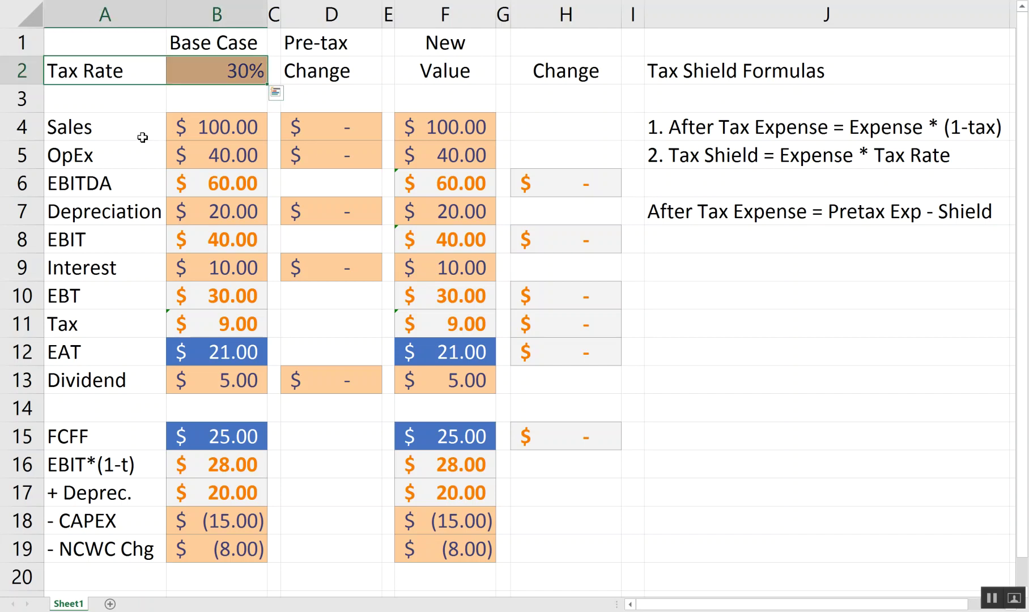
pyautogui.press('Down')
pyautogui.press('Down')
pyautogui.press('Down')
pyautogui.press('Right')
pyautogui.press('Up')
pyautogui.press('Down')
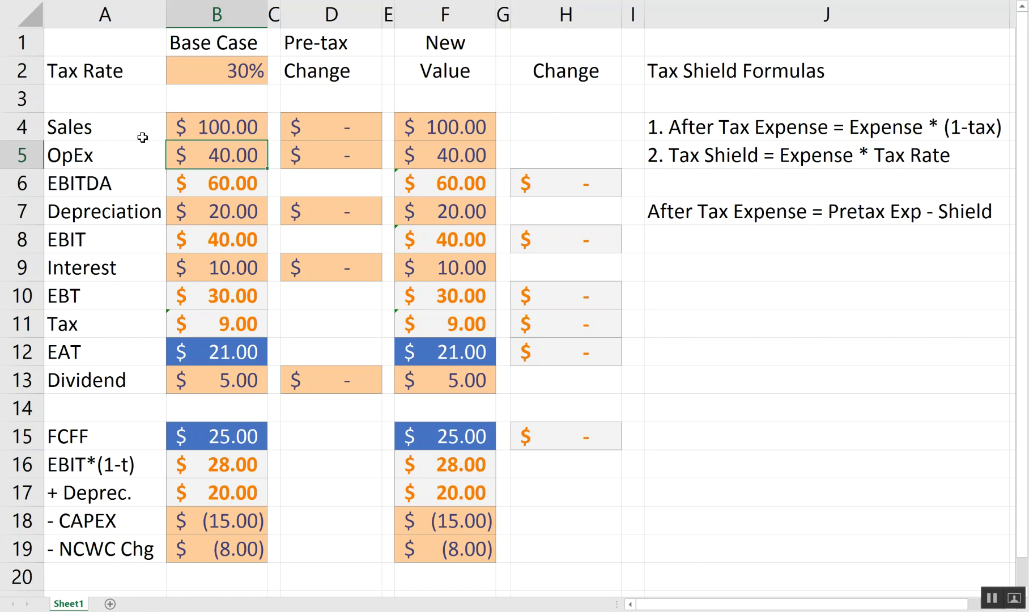
pyautogui.press('Down')
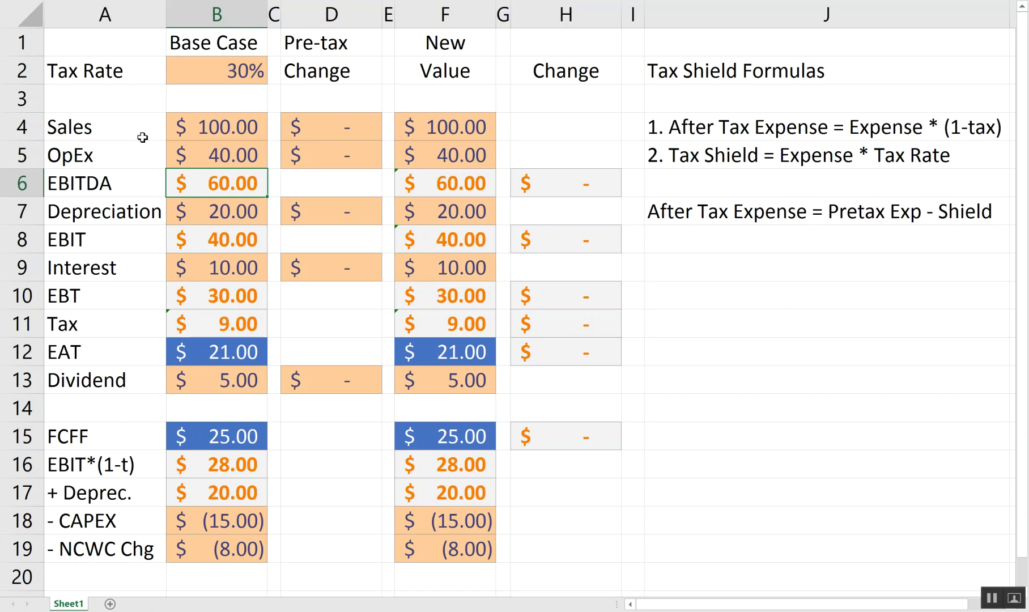
pyautogui.press('Down')
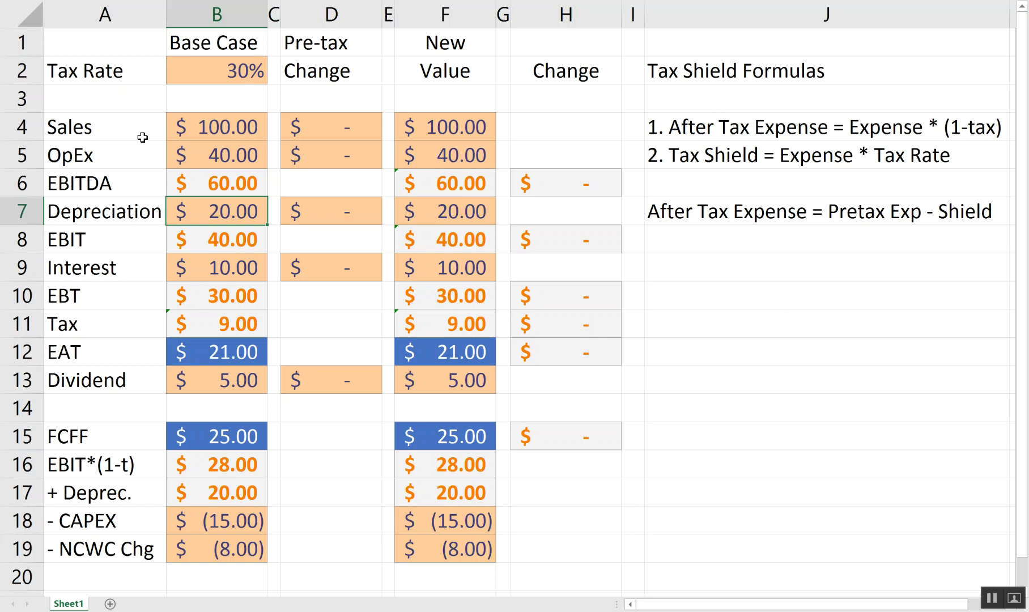
pyautogui.press('Down')
pyautogui.press('Down')
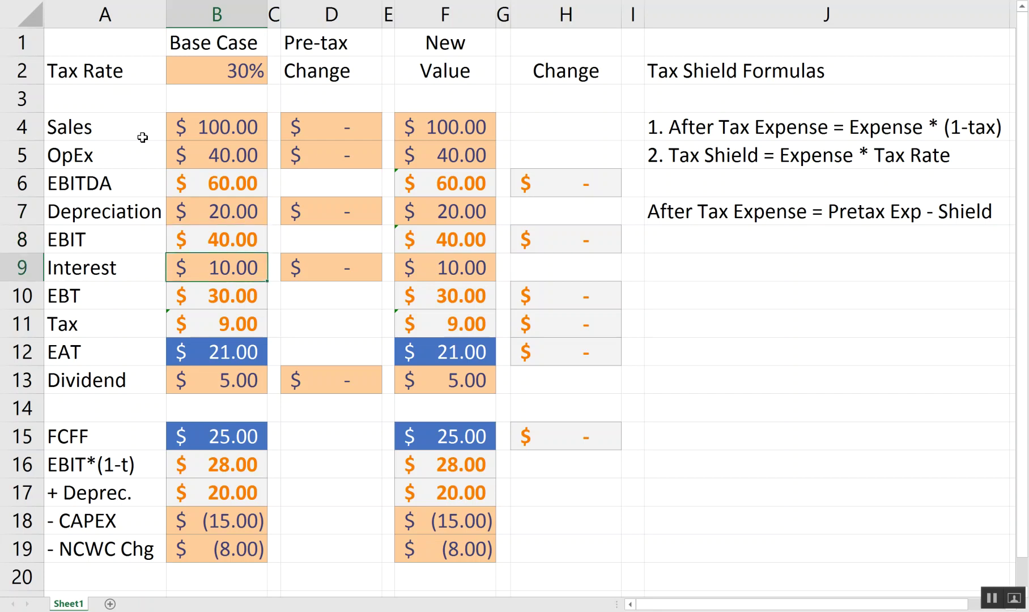
pyautogui.press('Down')
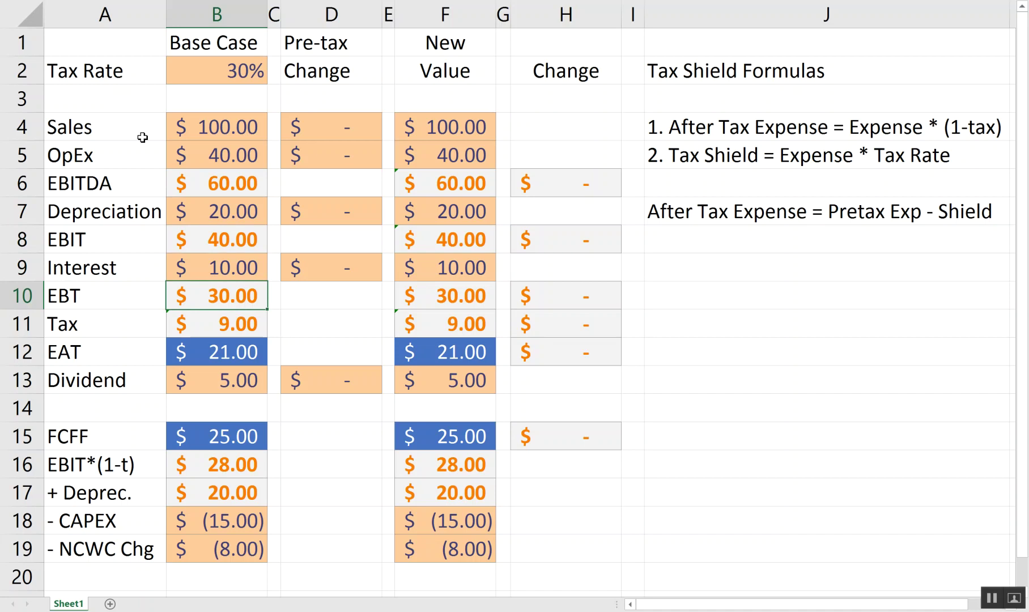
pyautogui.press('Down')
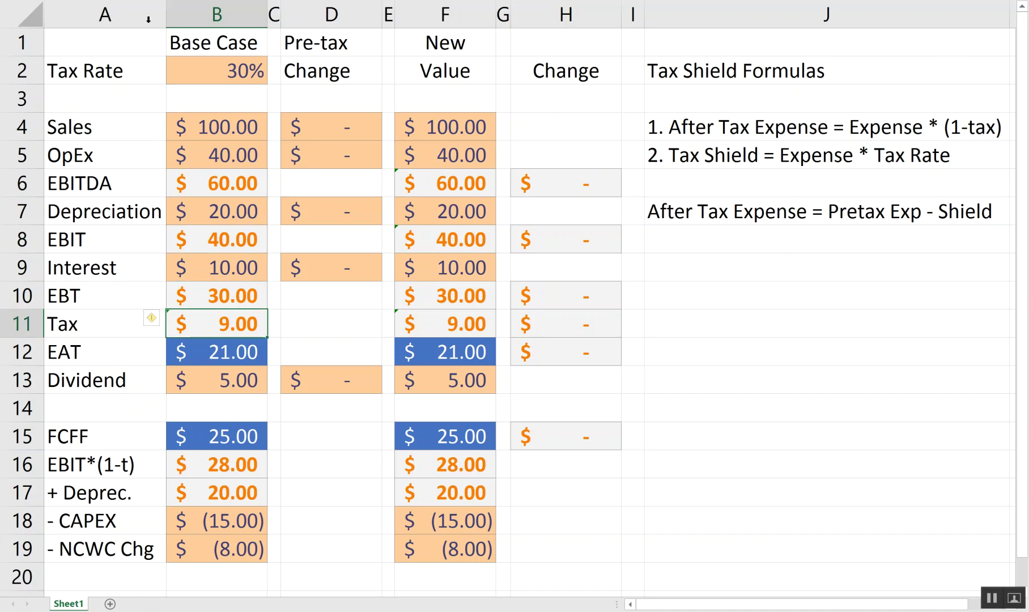
pyautogui.click(225, 65)
pyautogui.click(221, 354)
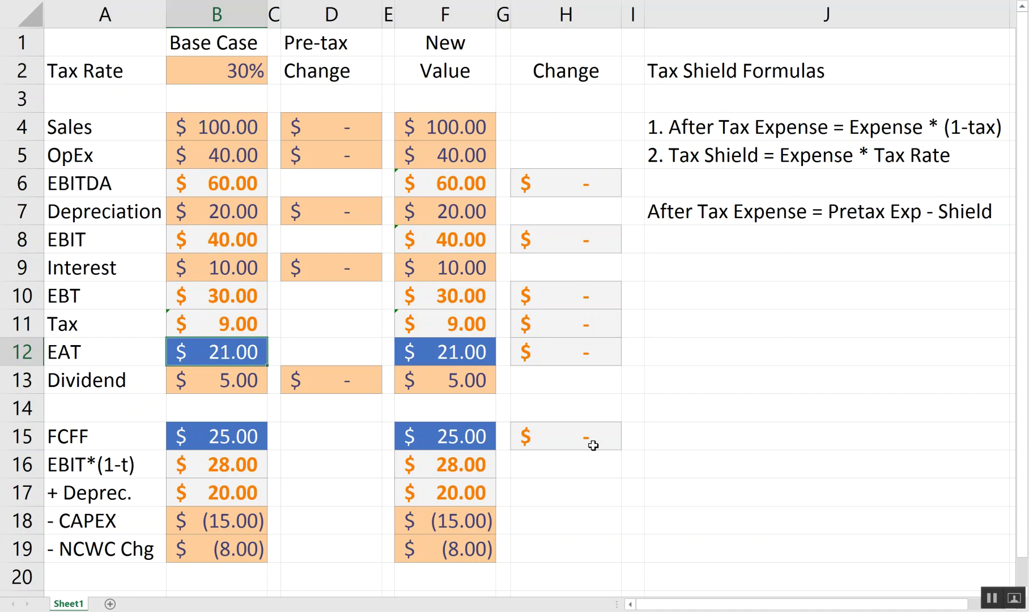
pyautogui.press('Down')
pyautogui.press('Up')
pyautogui.press('Up')
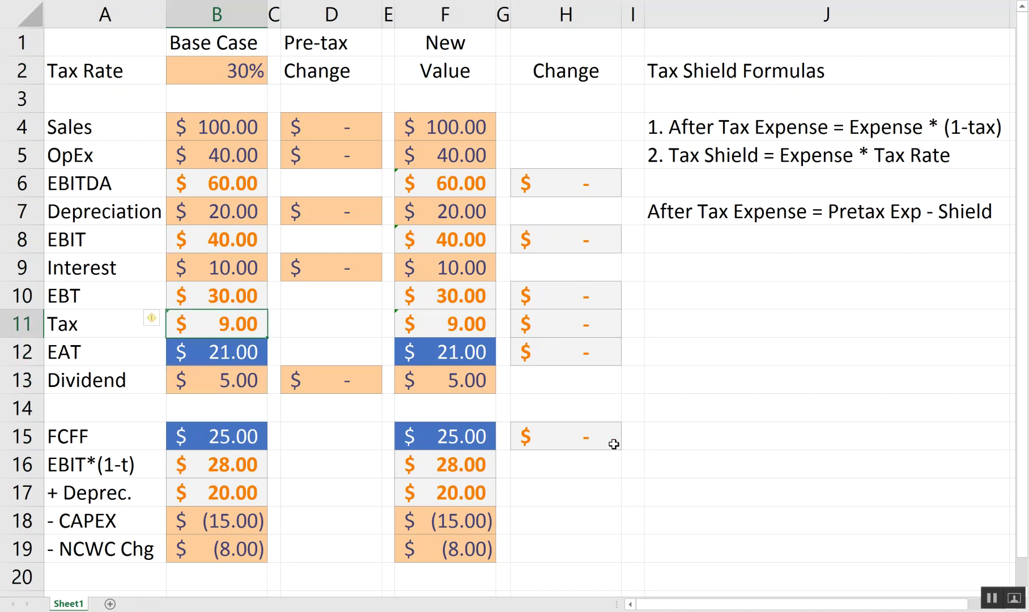
pyautogui.press('Up')
pyautogui.press('Down')
pyautogui.press('Down')
pyautogui.press('Down')
pyautogui.press('Down')
pyautogui.press('Up')
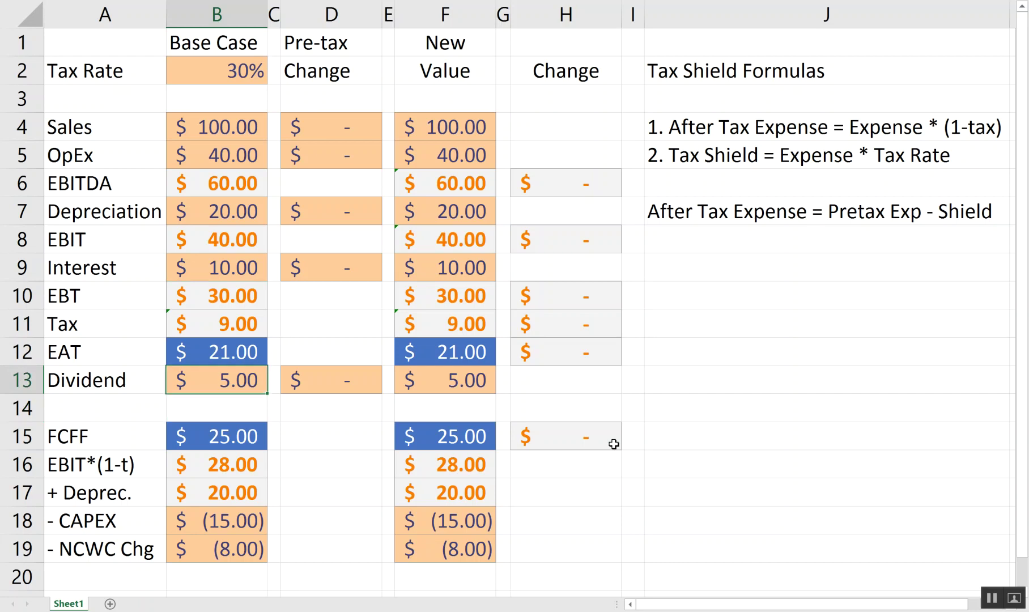
pyautogui.press('Down')
pyautogui.press('Down')
pyautogui.press('Down')
pyautogui.press('Up')
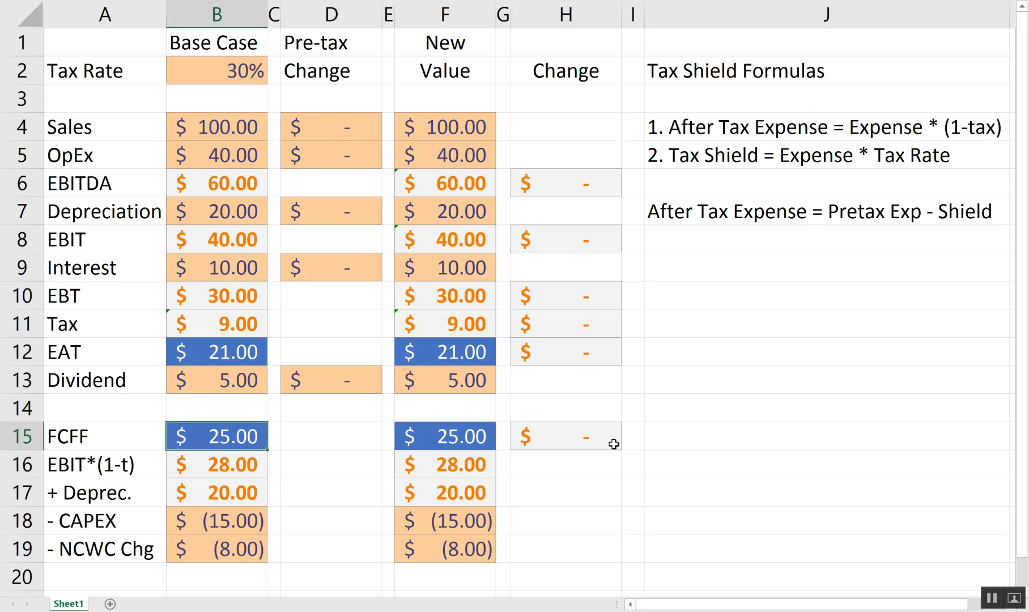
# - Inspect the EBIT*(1-t) formula, then the depreciation add-back, CAPEX and NCWC change values
pyautogui.press('Down')
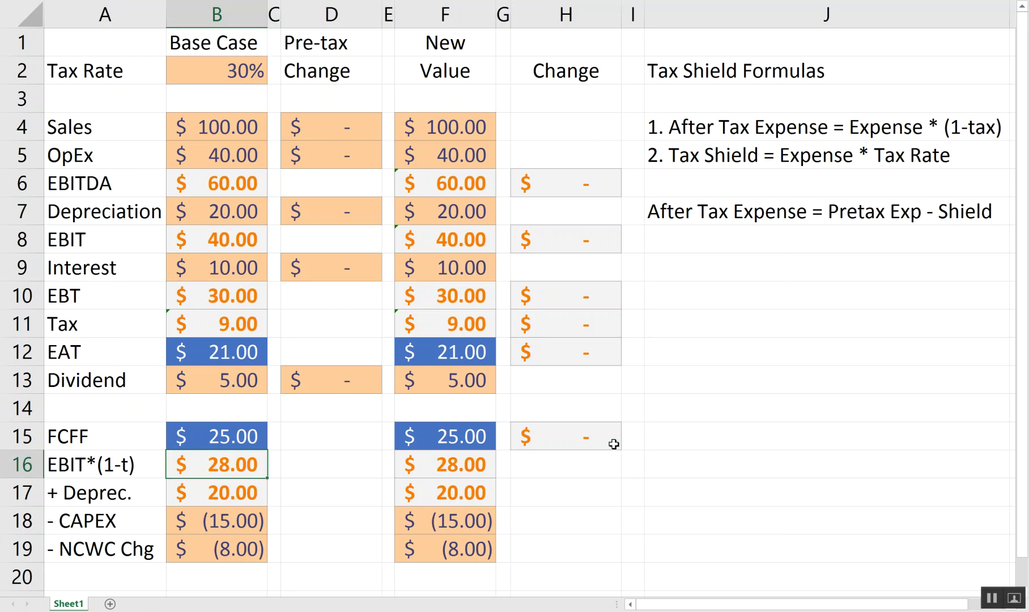
pyautogui.press('F2')
pyautogui.press('Escape')
pyautogui.press('Down')
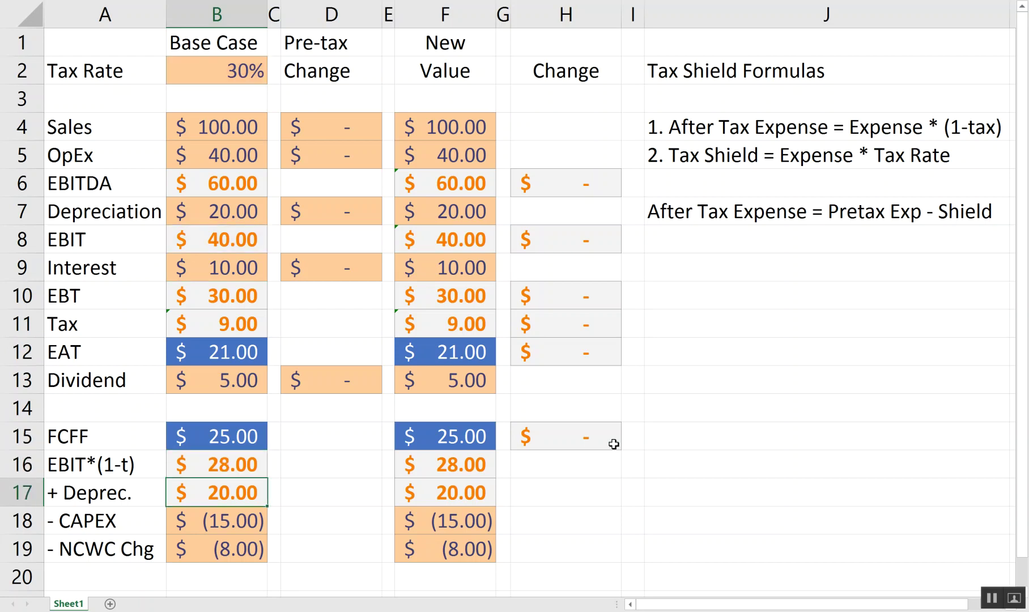
pyautogui.press('Down')
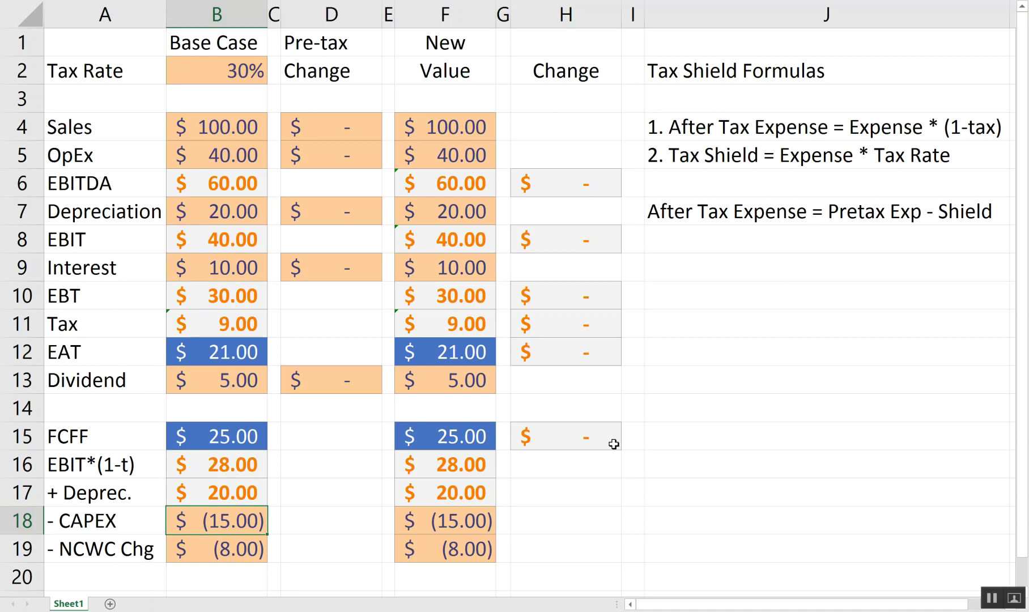
pyautogui.press('Up')
pyautogui.press('Down')
pyautogui.press('Down')
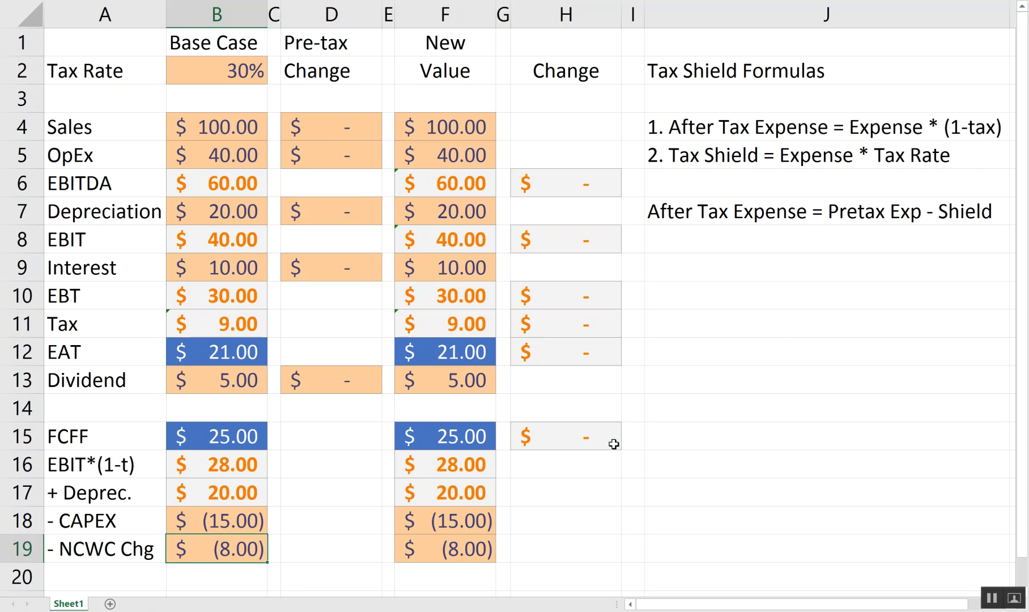
pyautogui.press('Up')
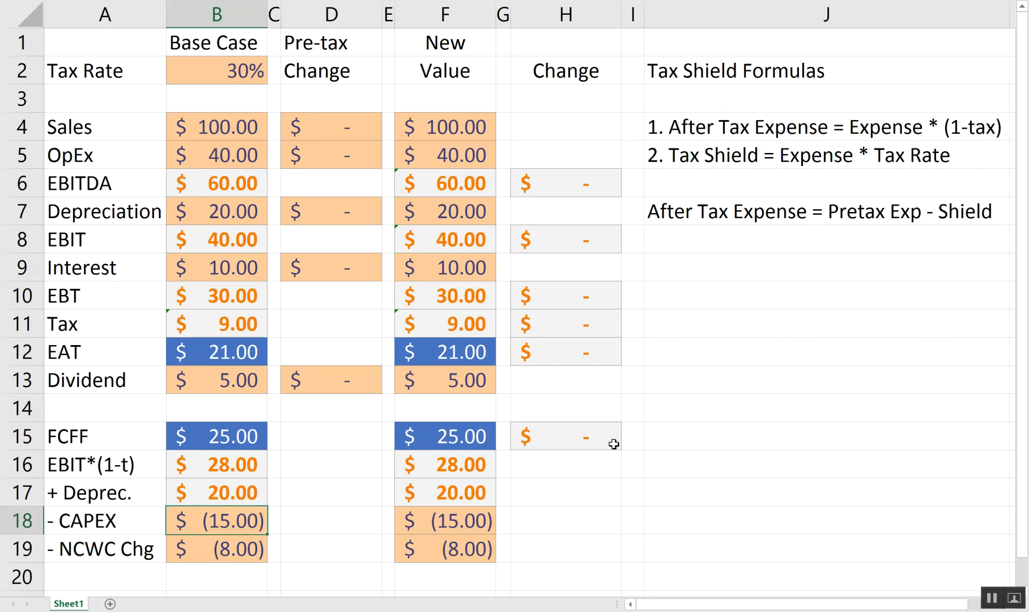
pyautogui.press('Down')
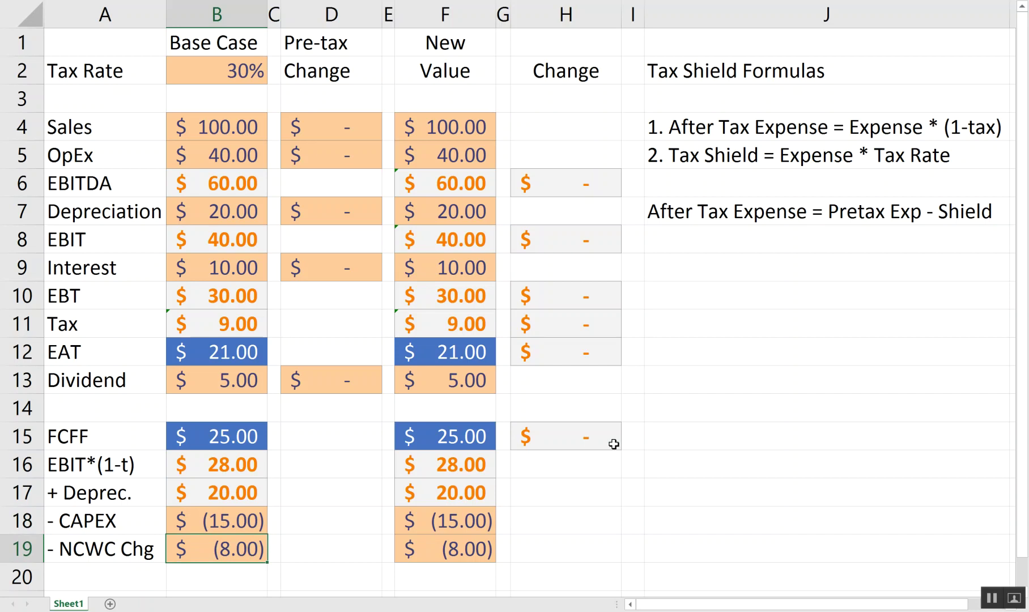
# - Enter a 10 increase in the Sales pre-tax change cell
pyautogui.press('Right')
pyautogui.press('Up')
pyautogui.press('Right')
pyautogui.press('Up')
pyautogui.press('Up')
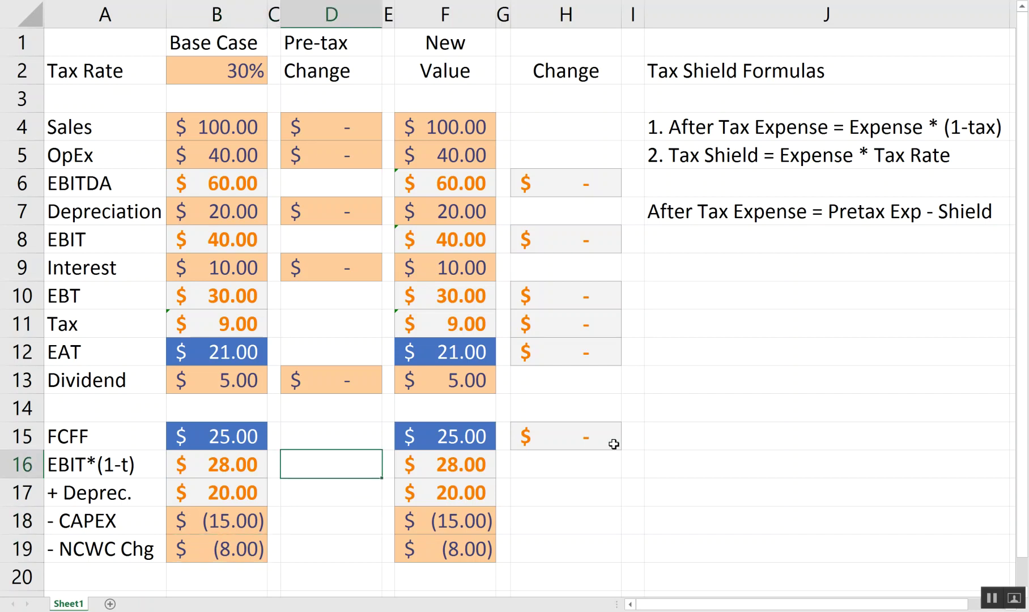
pyautogui.press('Up')
pyautogui.press('Up')
pyautogui.press('Up')
pyautogui.press('Up')
pyautogui.press('Up')
pyautogui.press('Up')
pyautogui.press('Up')
pyautogui.press('Up')
pyautogui.press('Up')
pyautogui.press('Up')
pyautogui.press('Up')
pyautogui.press('Up')
pyautogui.press('Up')
pyautogui.press('Up')
pyautogui.press('Up')
pyautogui.press('Down')
pyautogui.press('Down')
pyautogui.press('Down')
pyautogui.press('Down')
pyautogui.press('Down')
pyautogui.press('Down')
pyautogui.press('Down')
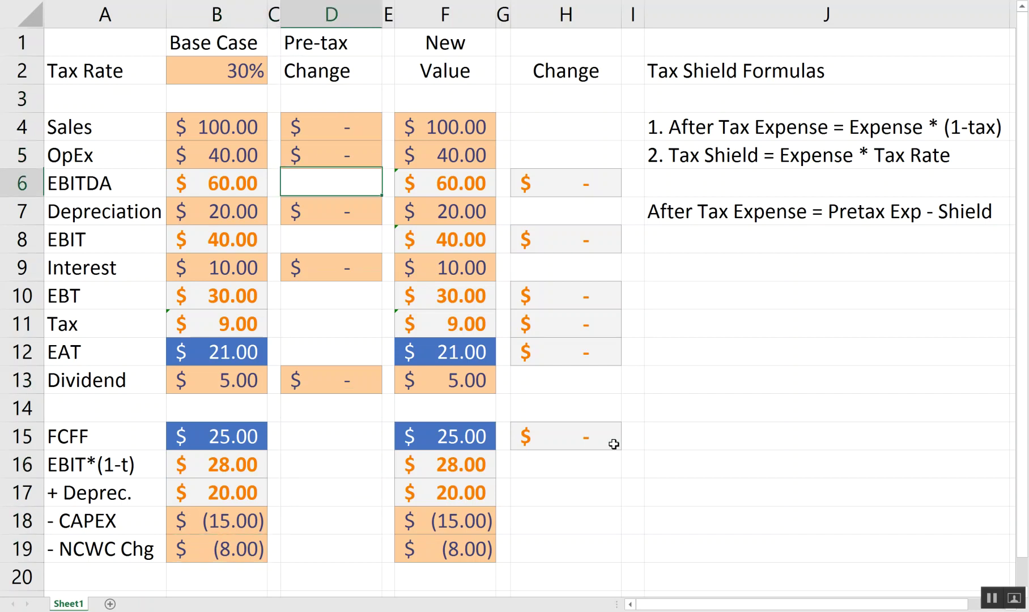
pyautogui.press('Up')
pyautogui.press('Up')
pyautogui.press('Up')
pyautogui.press('Right')
pyautogui.press('Right')
pyautogui.press('Right')
pyautogui.press('Right')
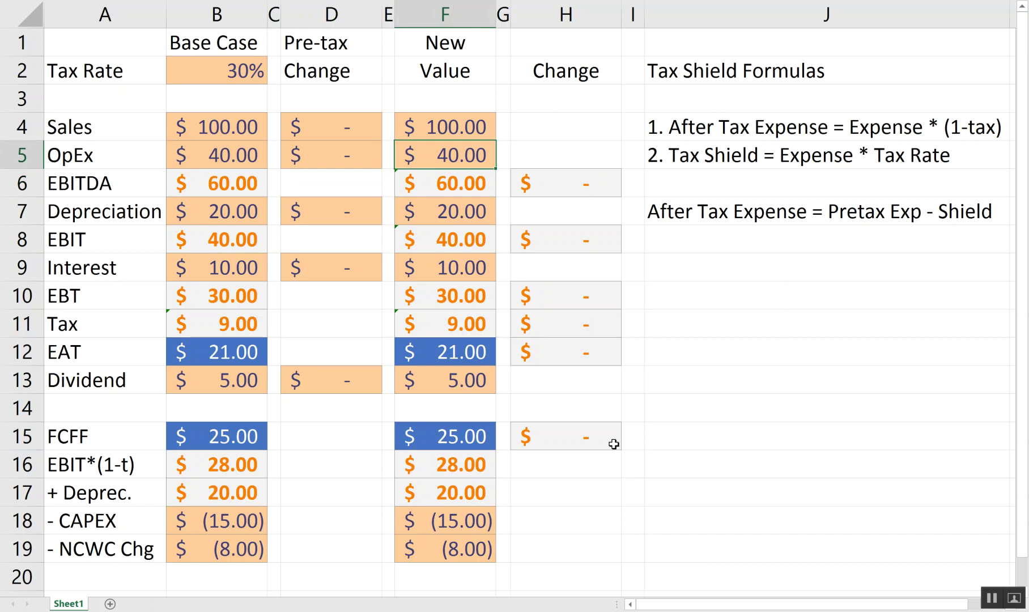
pyautogui.press('Down')
pyautogui.press('Down')
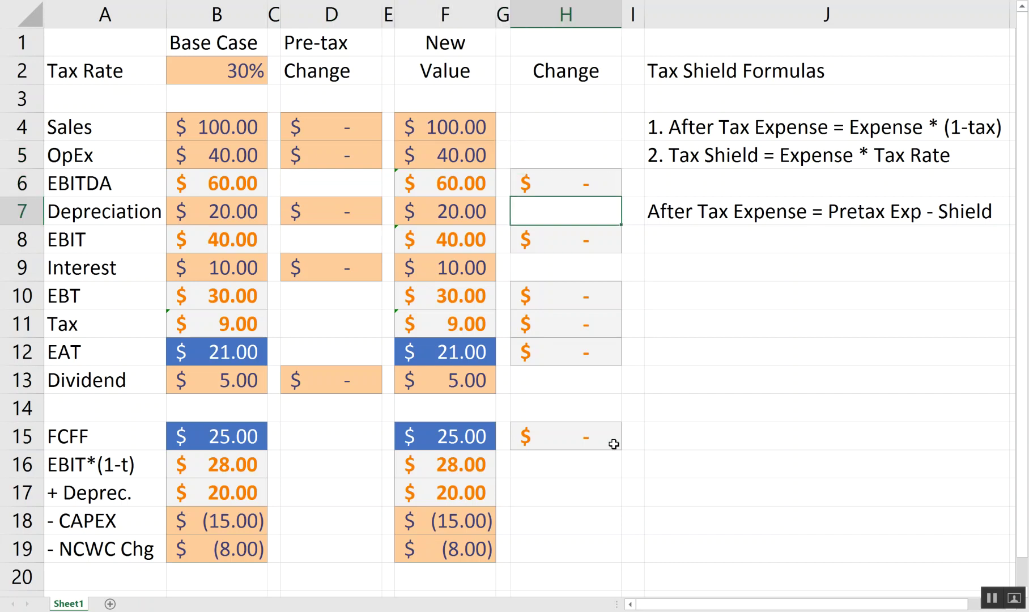
pyautogui.press('Left')
pyautogui.press('Left')
pyautogui.press('Up')
pyautogui.press('Up')
pyautogui.press('Left')
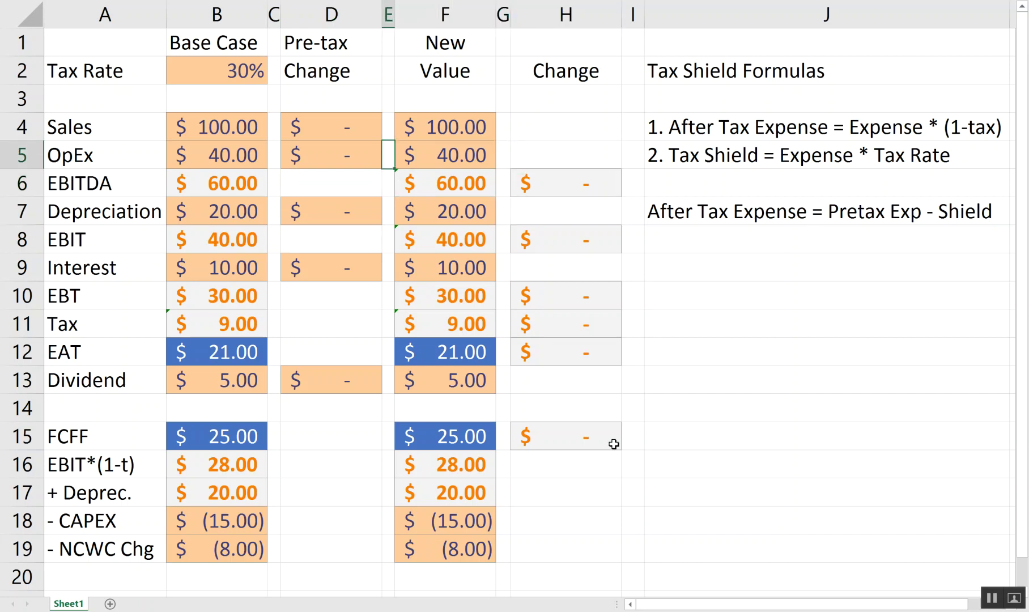
pyautogui.press('Left')
pyautogui.press('Up')
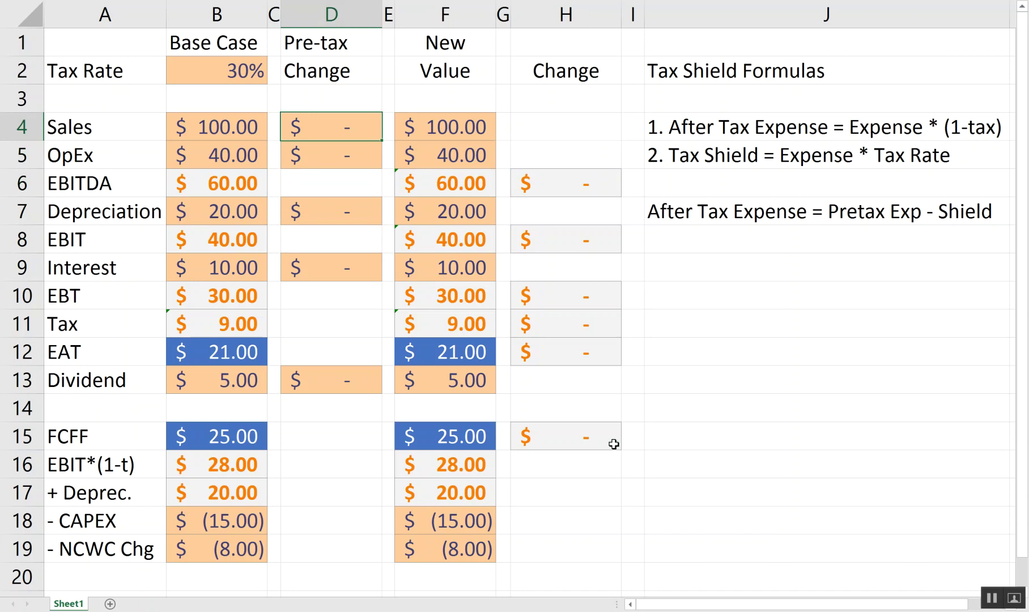
pyautogui.write('10')
pyautogui.press('Tab')
pyautogui.press('Tab')
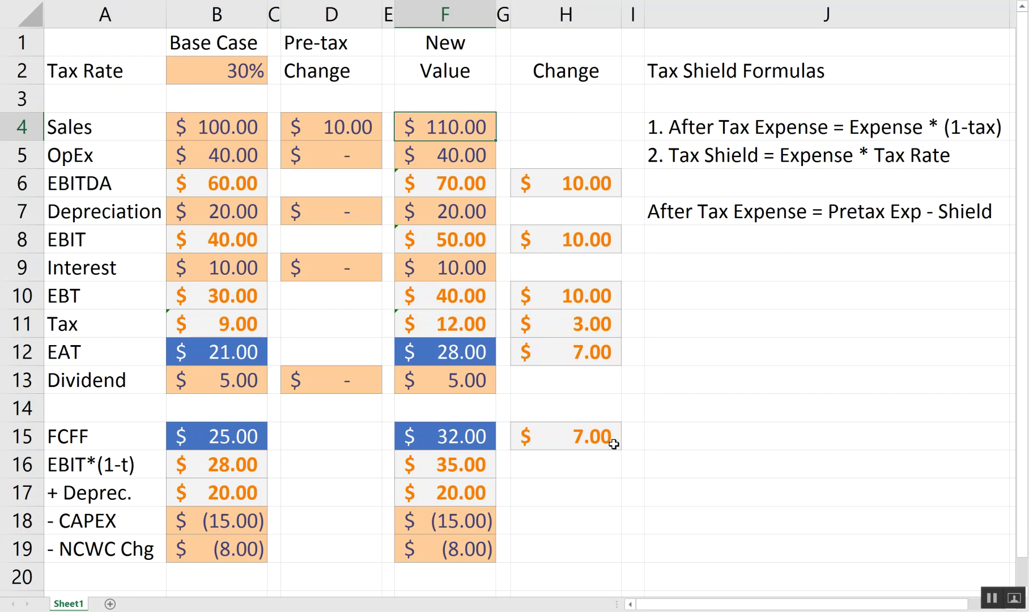
# - Review the resulting new Sales, EBITDA, EBIT, Interest, EBT and Tax values
pyautogui.hotkey('shift', 'Down')
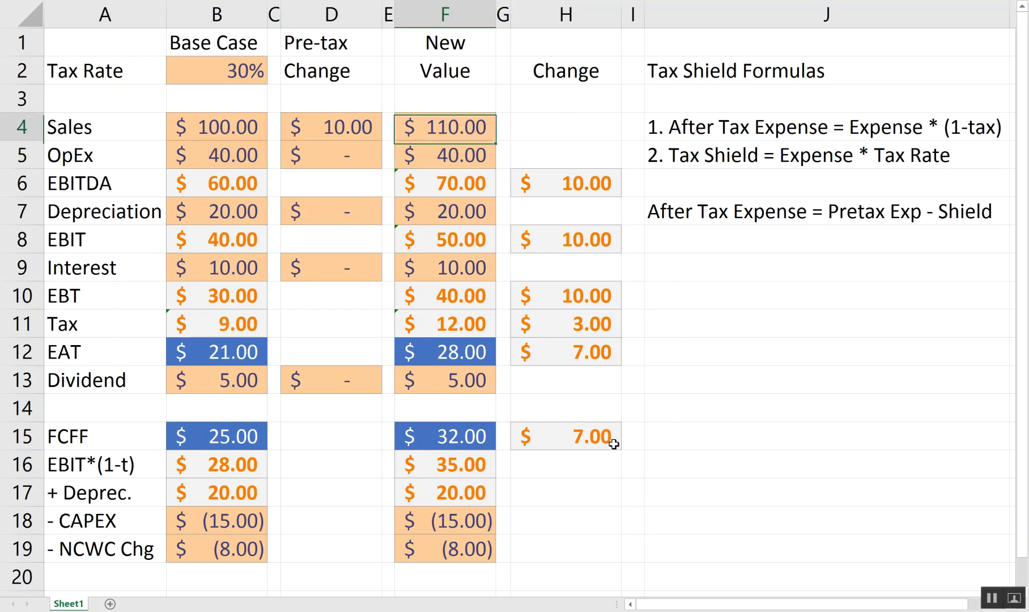
pyautogui.hotkey('shift', 'Up')
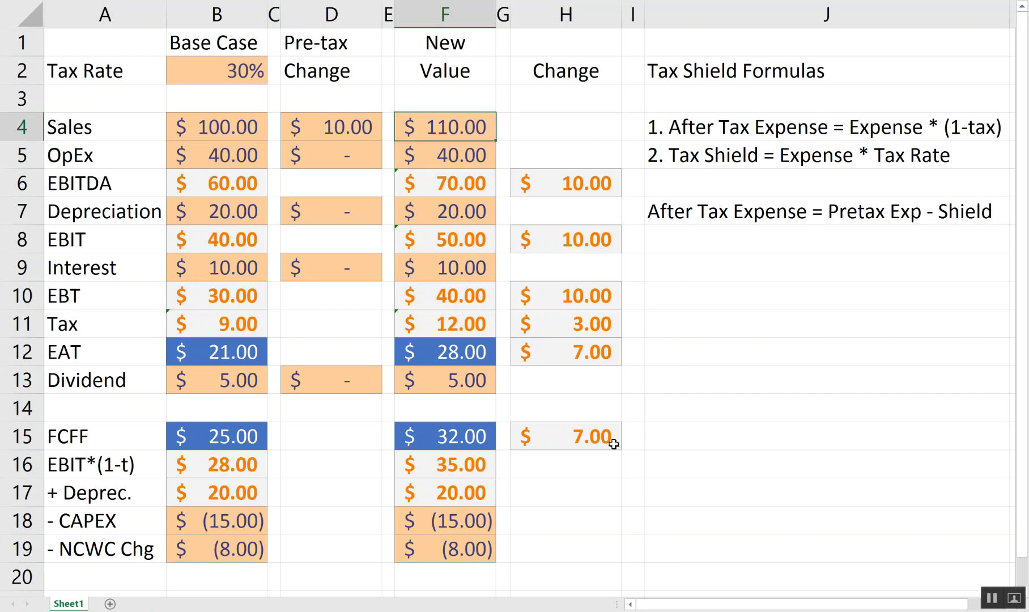
pyautogui.press('Left')
pyautogui.press('Left')
pyautogui.press('Right')
pyautogui.press('Right')
pyautogui.press('Down')
pyautogui.press('Down')
pyautogui.press('Down')
pyautogui.press('Down')
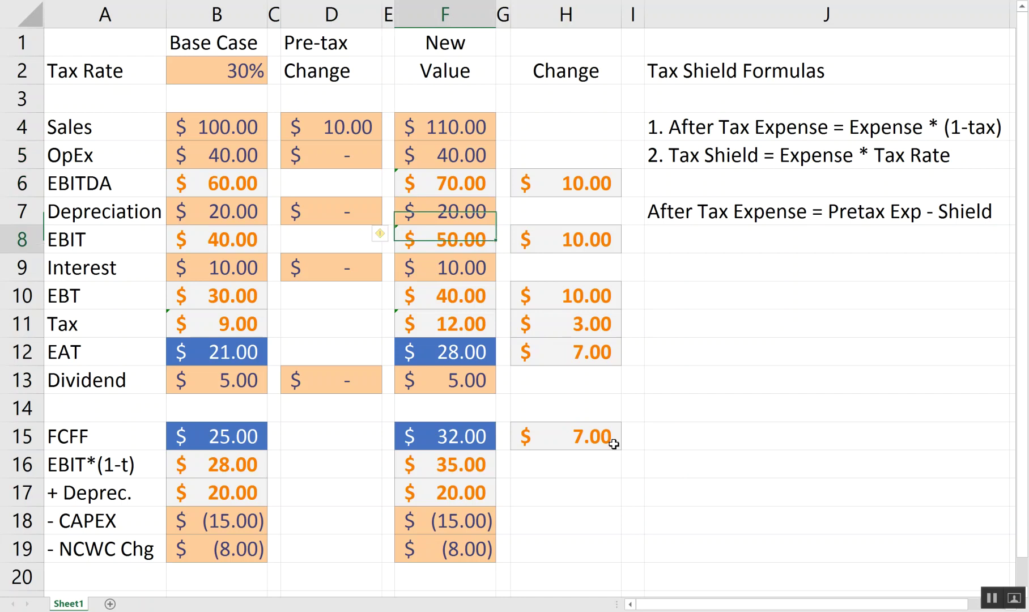
pyautogui.press('Down')
pyautogui.press('Down')
pyautogui.press('Down')
pyautogui.press('Down')
pyautogui.press('Down')
pyautogui.press('Right')
pyautogui.press('Right')
pyautogui.press('Up')
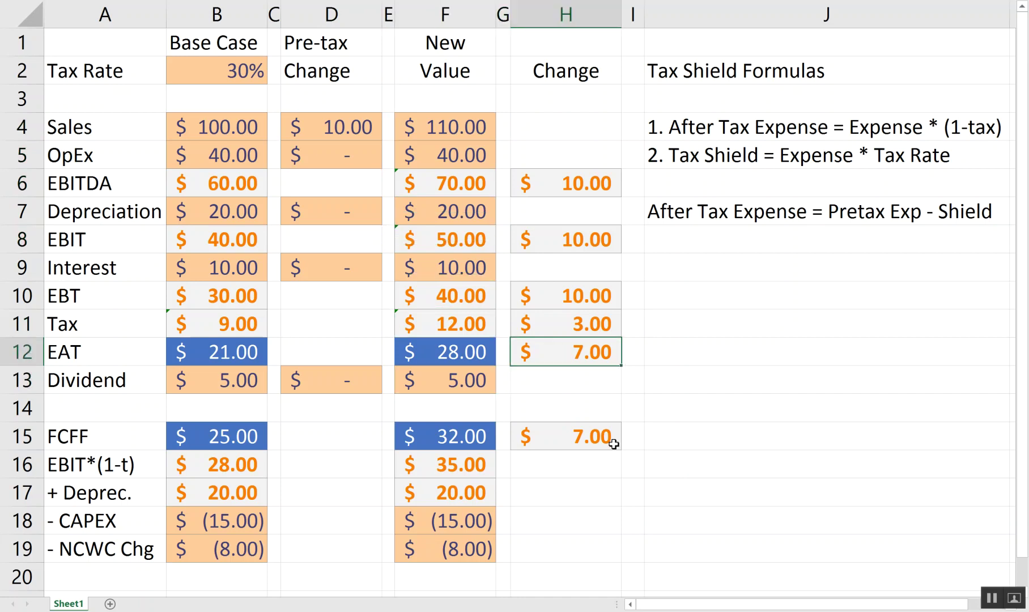
pyautogui.press('Up')
pyautogui.press('Up')
pyautogui.press('Left')
pyautogui.press('Left')
pyautogui.press('Up')
pyautogui.press('Up')
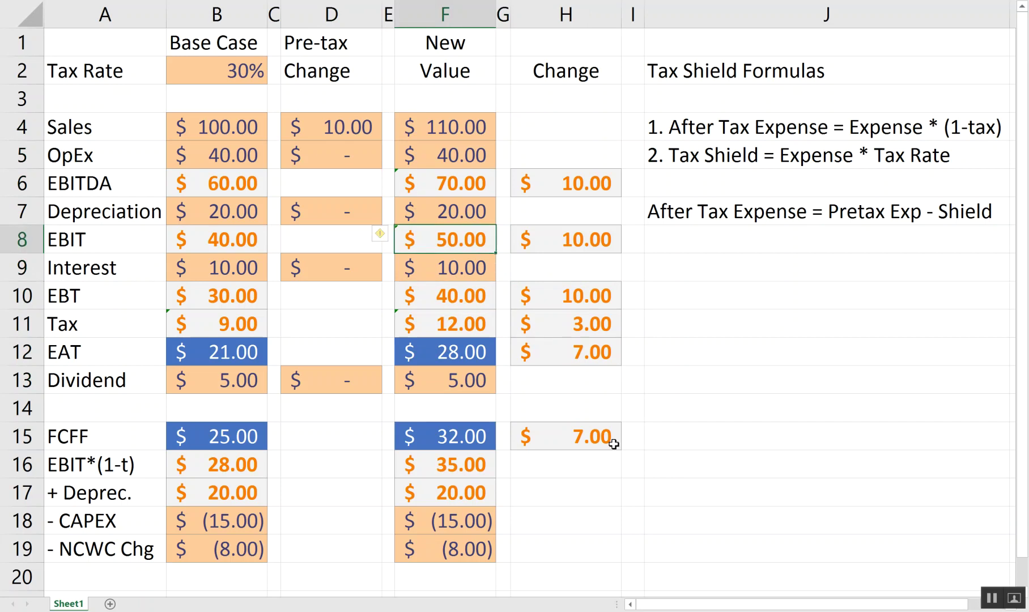
pyautogui.press('Up')
pyautogui.press('Up')
pyautogui.press('Up')
pyautogui.press('Up')
pyautogui.press('Down')
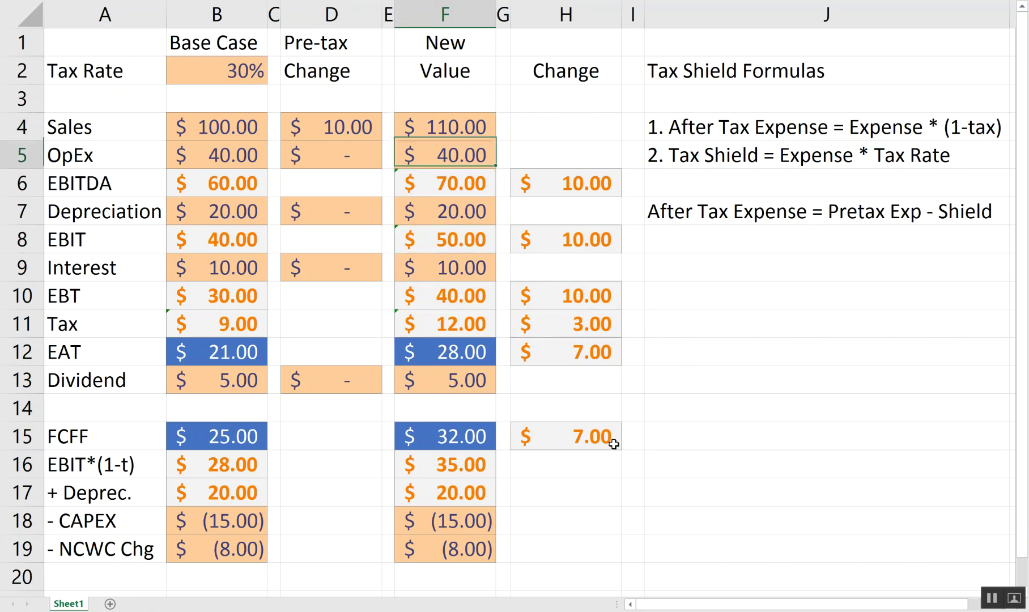
pyautogui.press('Down')
pyautogui.press('Down')
pyautogui.press('Down')
pyautogui.press('Down')
pyautogui.press('Down')
pyautogui.press('Down')
pyautogui.press('Up')
pyautogui.press('Up')
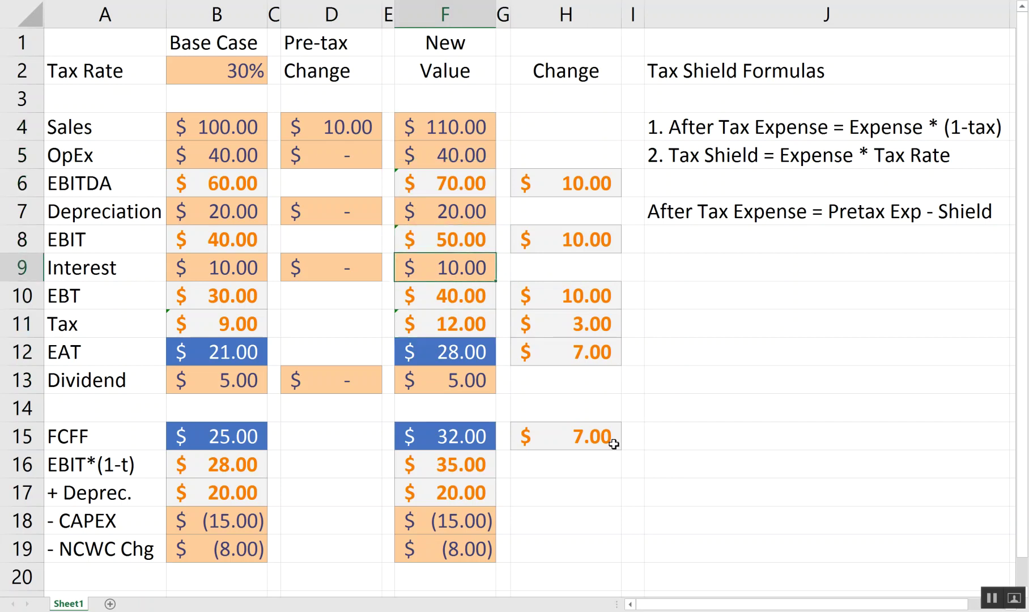
pyautogui.press('Down')
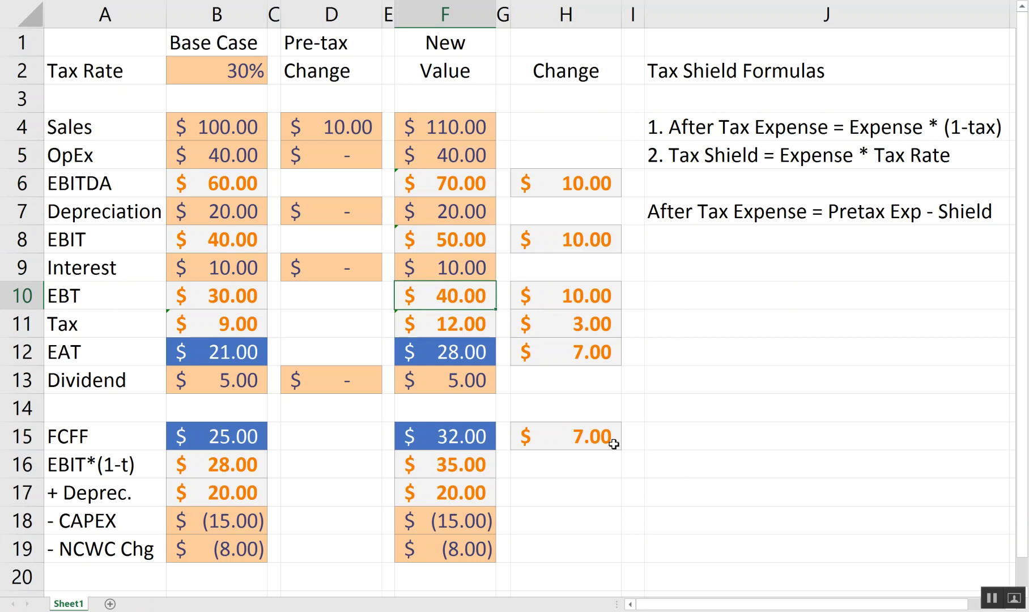
pyautogui.press('Down')
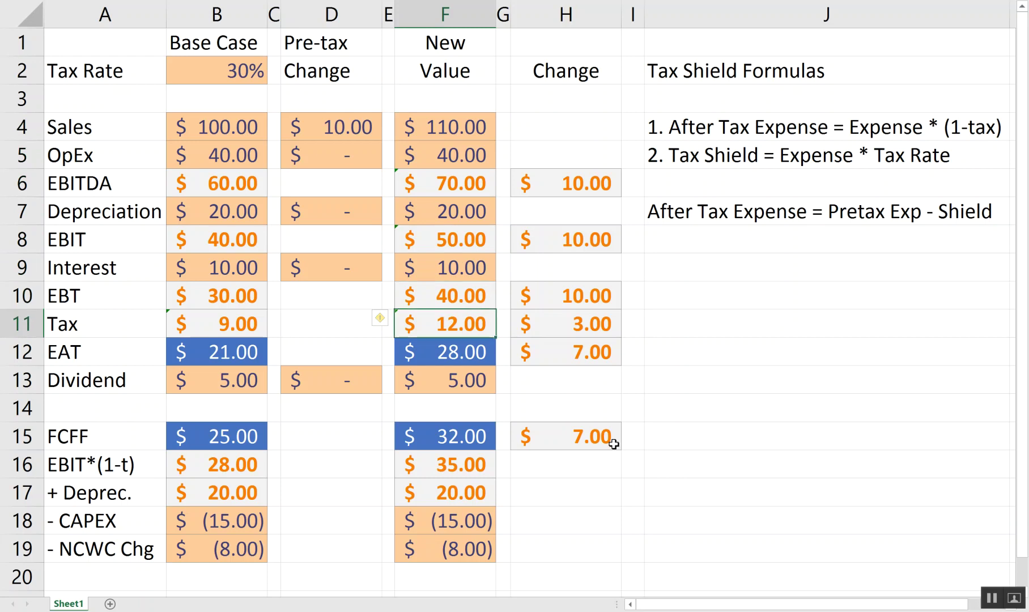
pyautogui.press('Up')
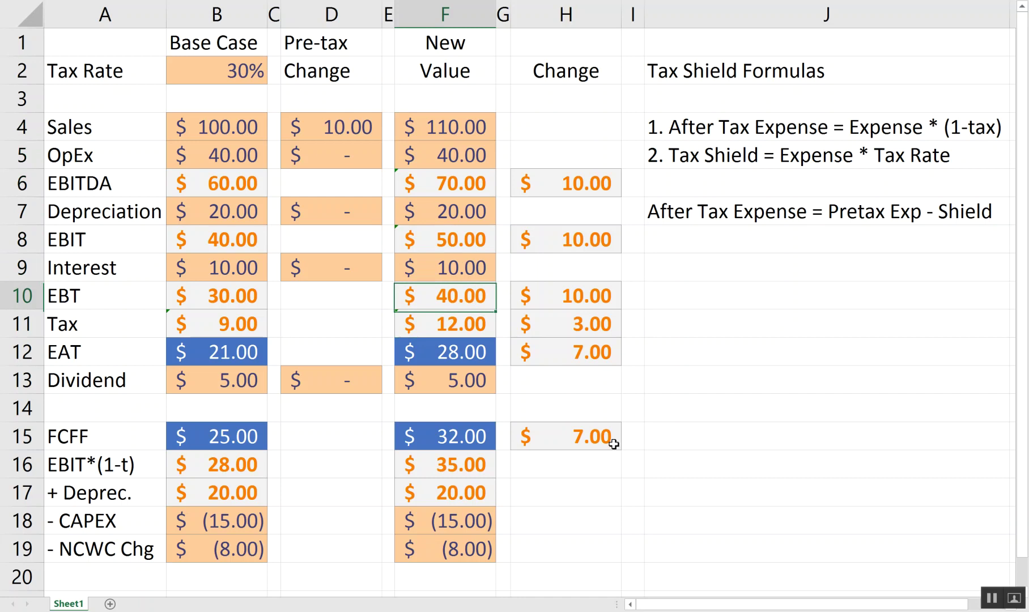
pyautogui.press('Down')
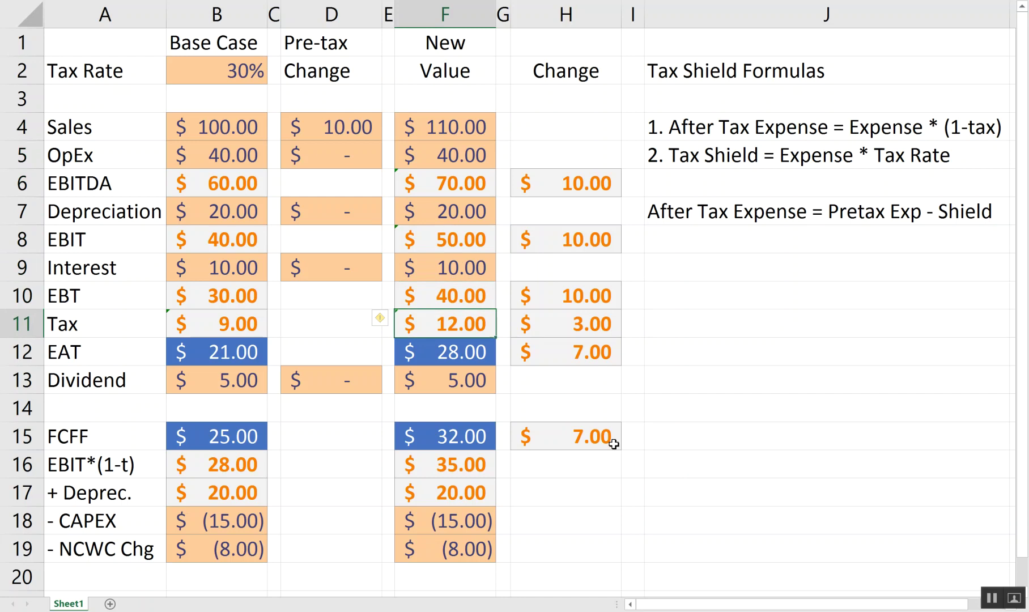
# - Write the J10 note 'After Tax Rev = $10 * (1- tax) = $10*.7=$7'
pyautogui.press('Right')
pyautogui.press('Right')
pyautogui.press('Right')
pyautogui.press('Right')
pyautogui.press('Up')
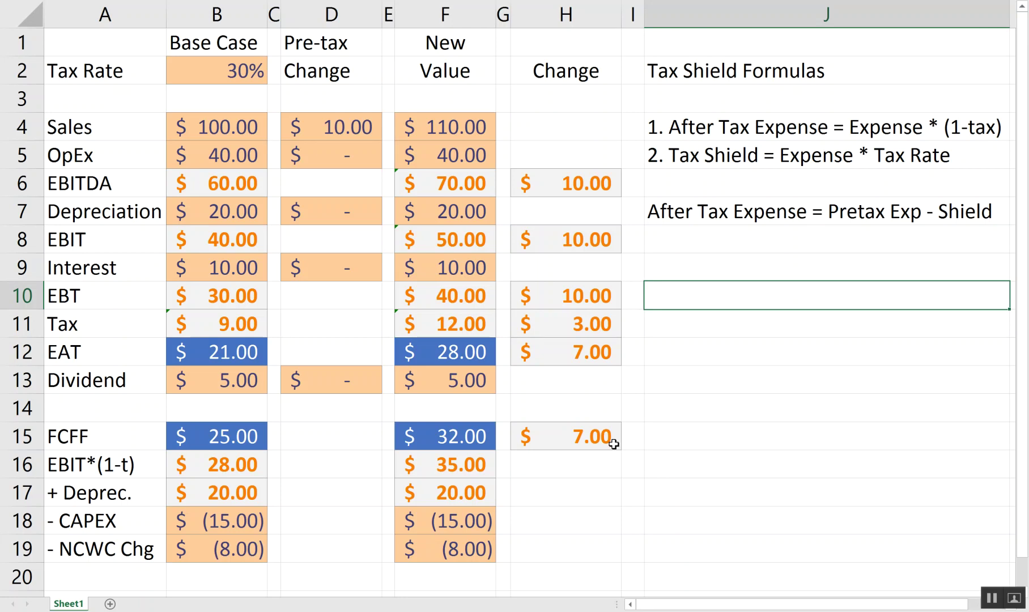
pyautogui.write('After Tax ')
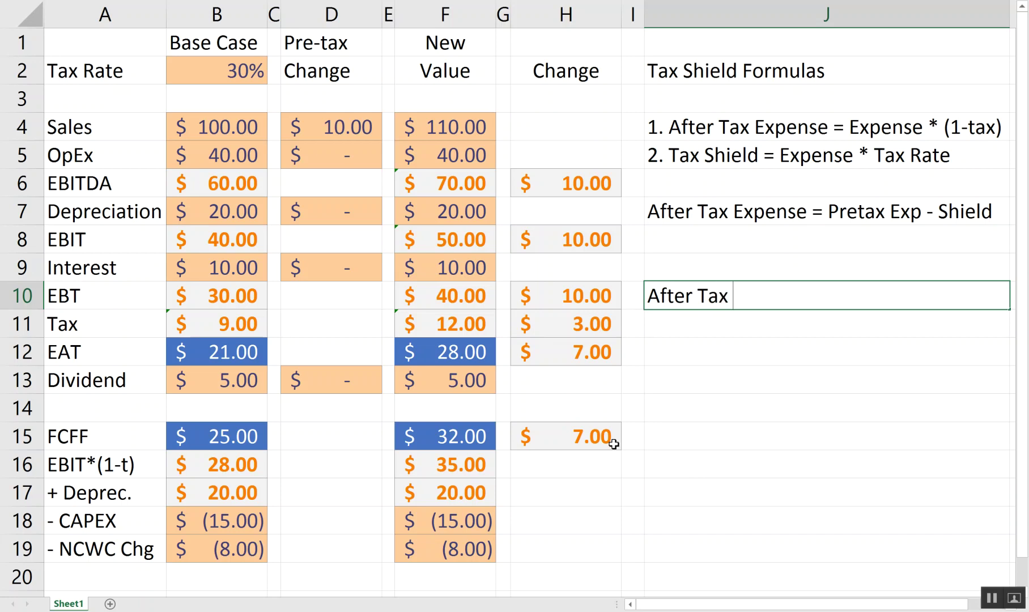
pyautogui.write('Rev = $10 * (1')
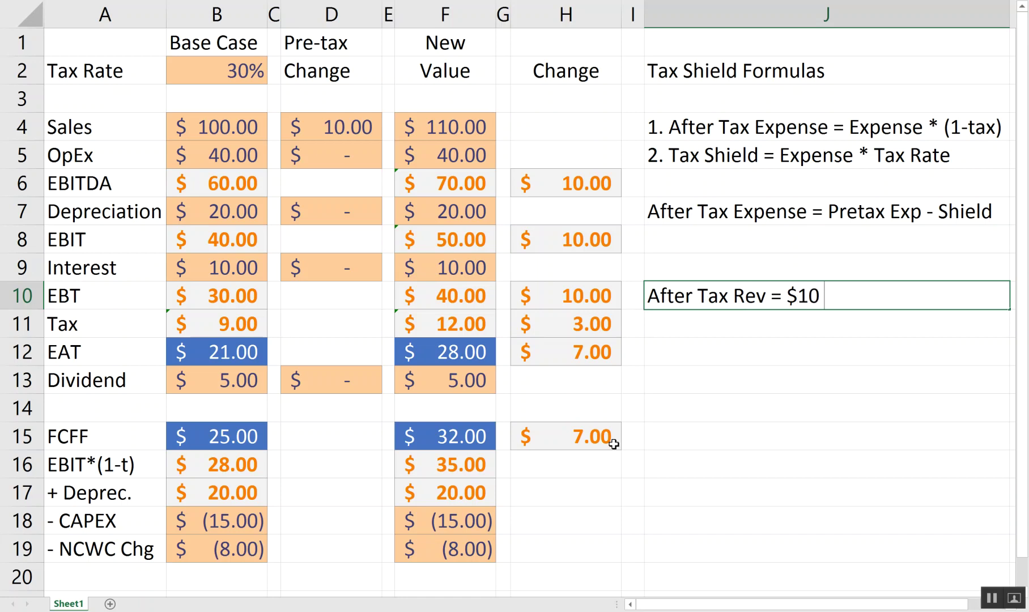
pyautogui.write('- tax)')
pyautogui.press('Return')
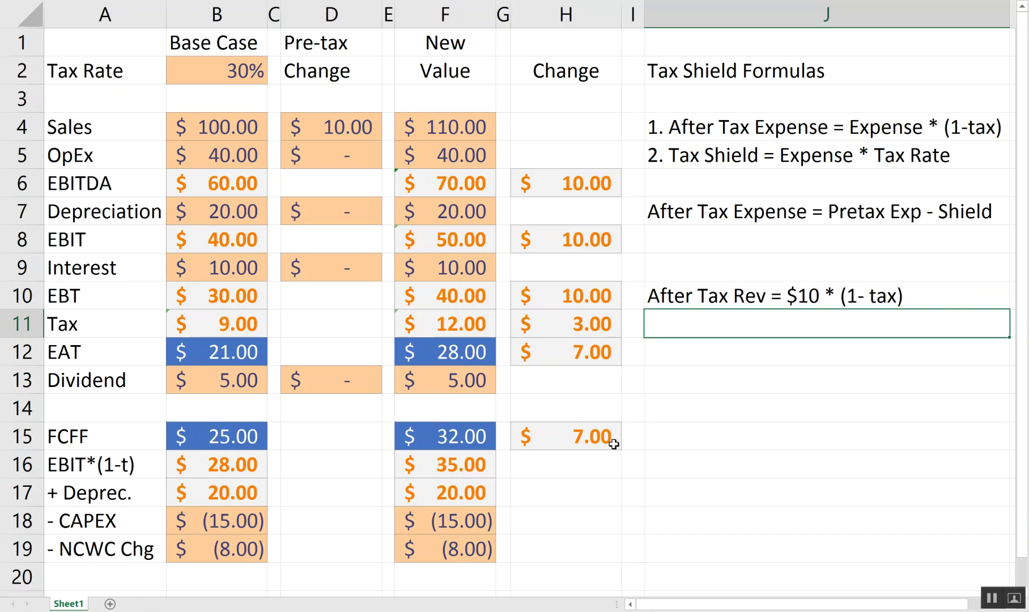
pyautogui.press('Up')
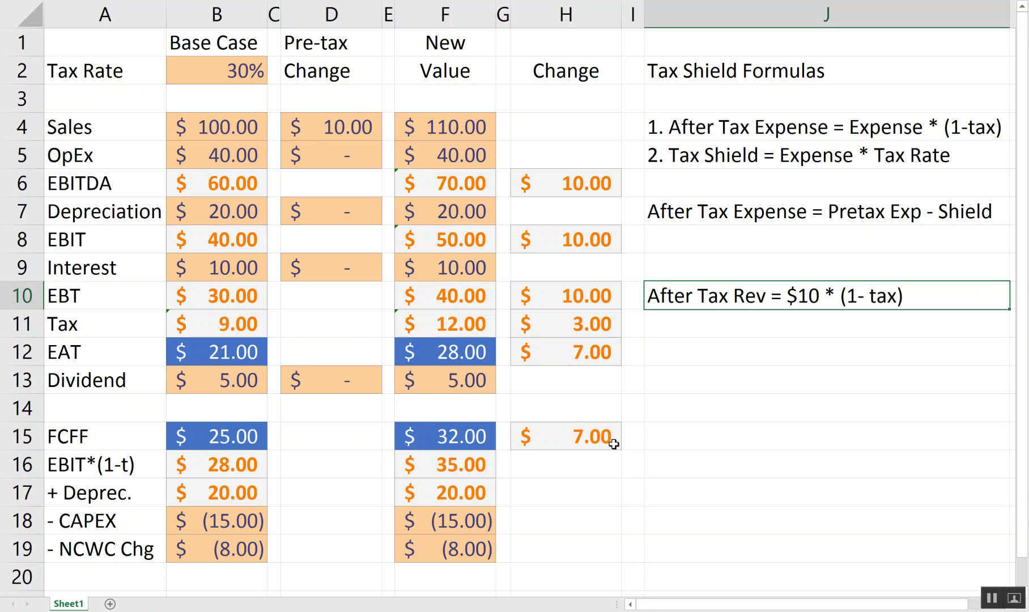
pyautogui.press('F2')
pyautogui.write('= $10*.7')
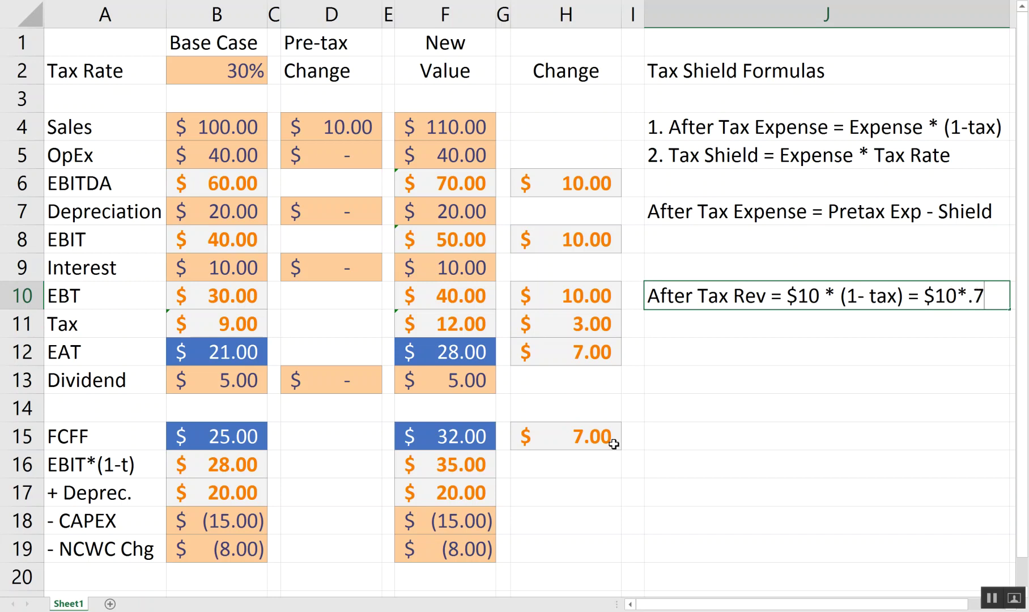
pyautogui.write('=$7')
pyautogui.press('Return')
# - Move back across the sheet to the Sales pre-tax change cell D4
pyautogui.press('Up')
pyautogui.press('Right')
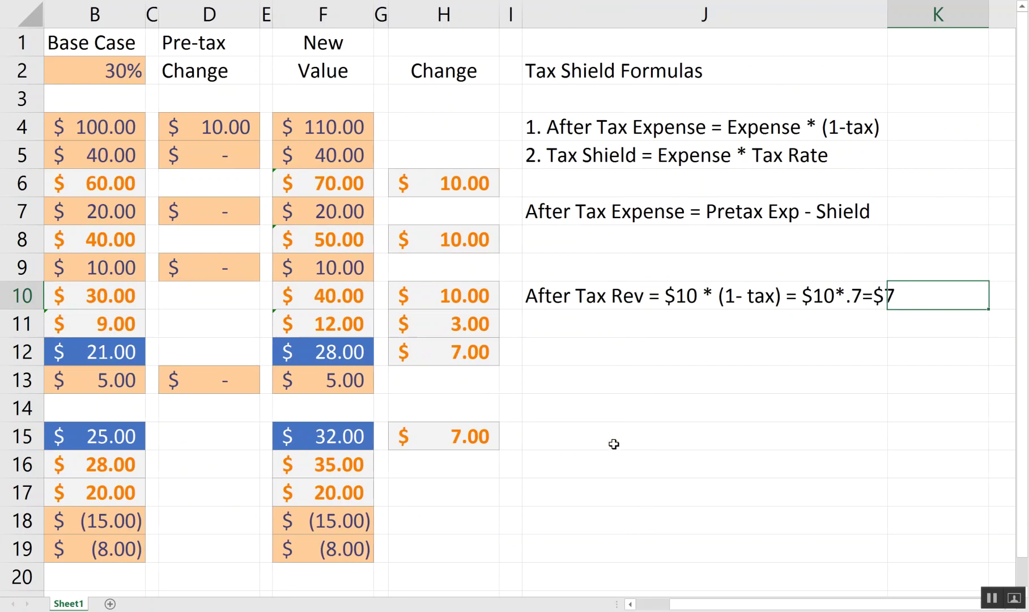
pyautogui.press('Left')
pyautogui.press('Left')
pyautogui.press('Left')
pyautogui.press('Left')
pyautogui.press('Left')
pyautogui.press('Left')
pyautogui.press('Left')
pyautogui.press('Left')
pyautogui.press('Left')
pyautogui.press('Left')
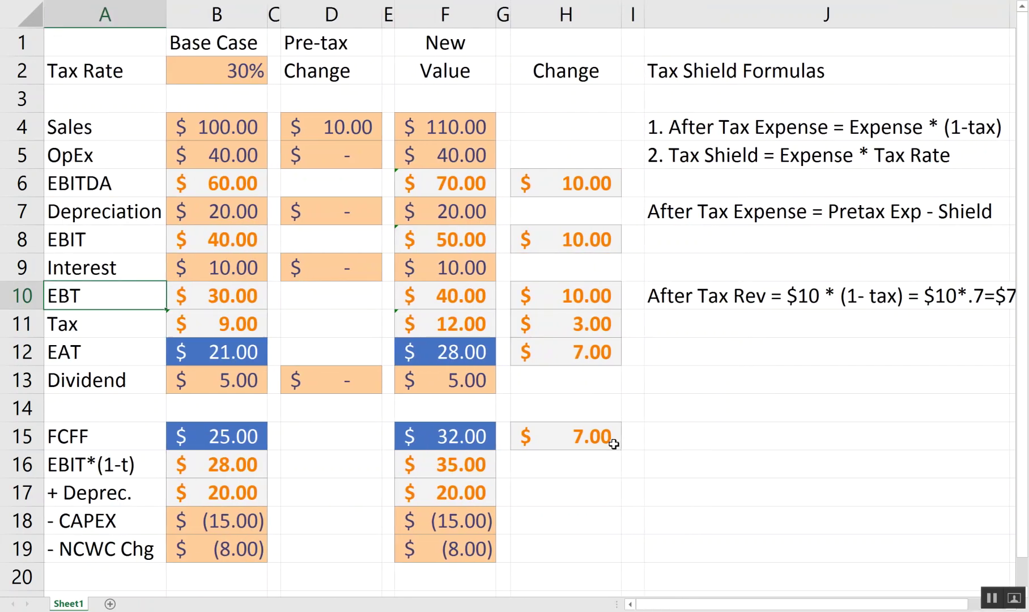
pyautogui.press('Up')
pyautogui.press('Right')
pyautogui.press('Right')
pyautogui.press('Up')
pyautogui.press('Up')
pyautogui.press('Up')
pyautogui.press('Up')
pyautogui.press('Up')
pyautogui.press('Up')
pyautogui.press('Right')
pyautogui.press('Down')
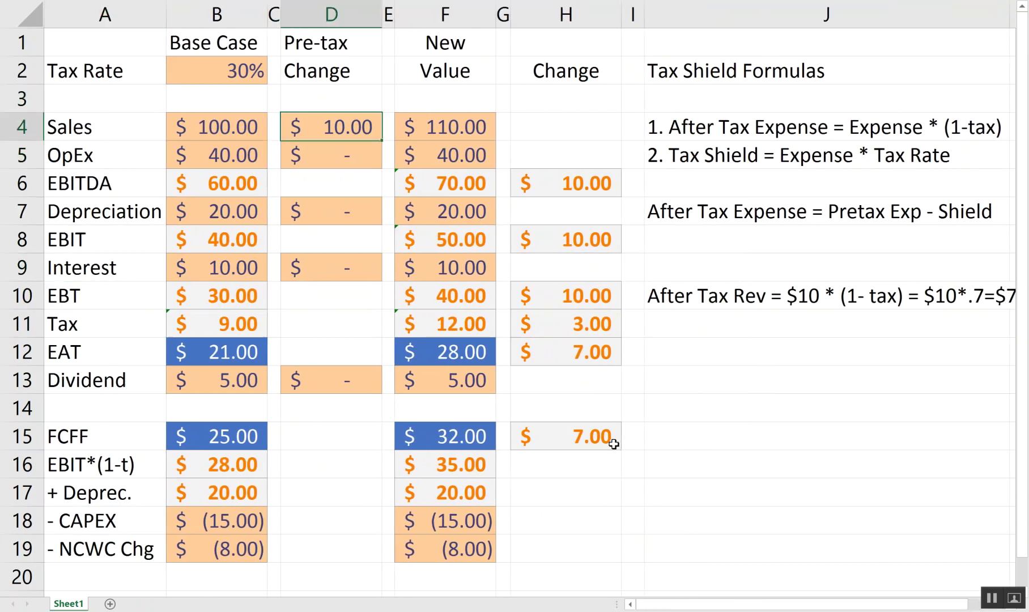
pyautogui.write('0')
pyautogui.press('Return')
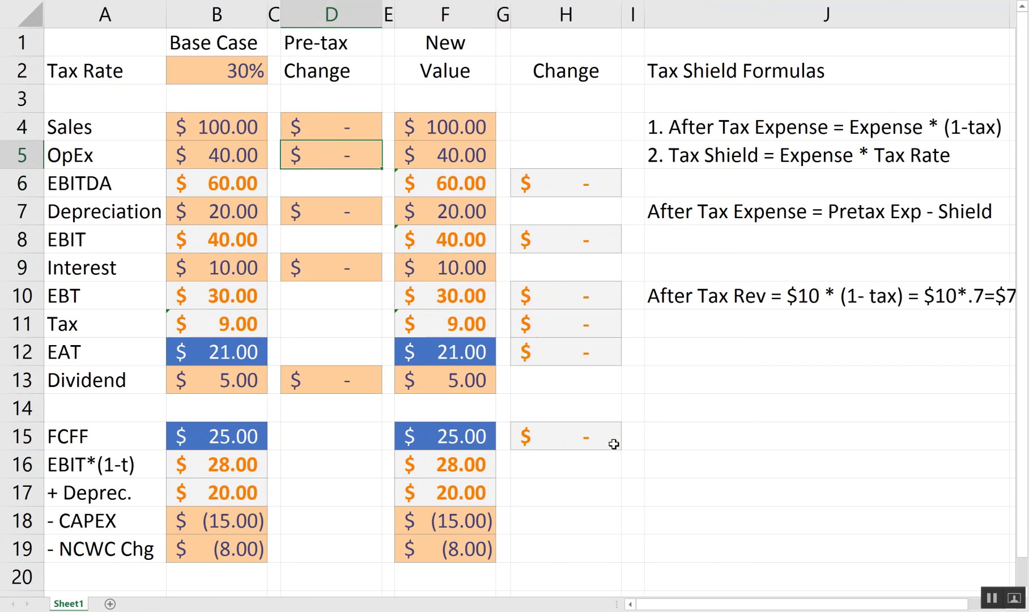
pyautogui.write('10')
pyautogui.press('Return')
pyautogui.press('Up')
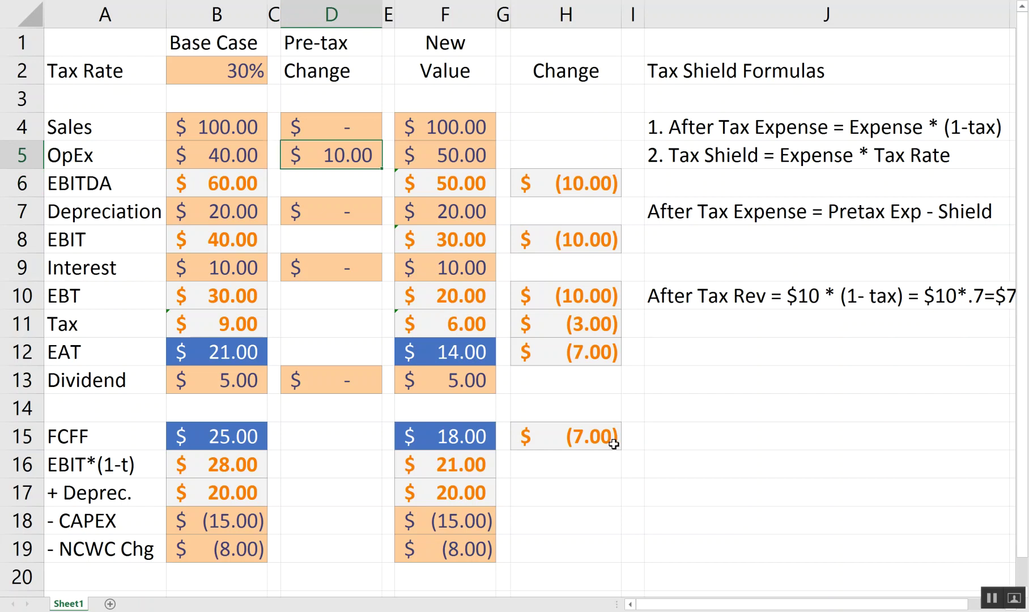
pyautogui.press('Right')
pyautogui.press('Right')
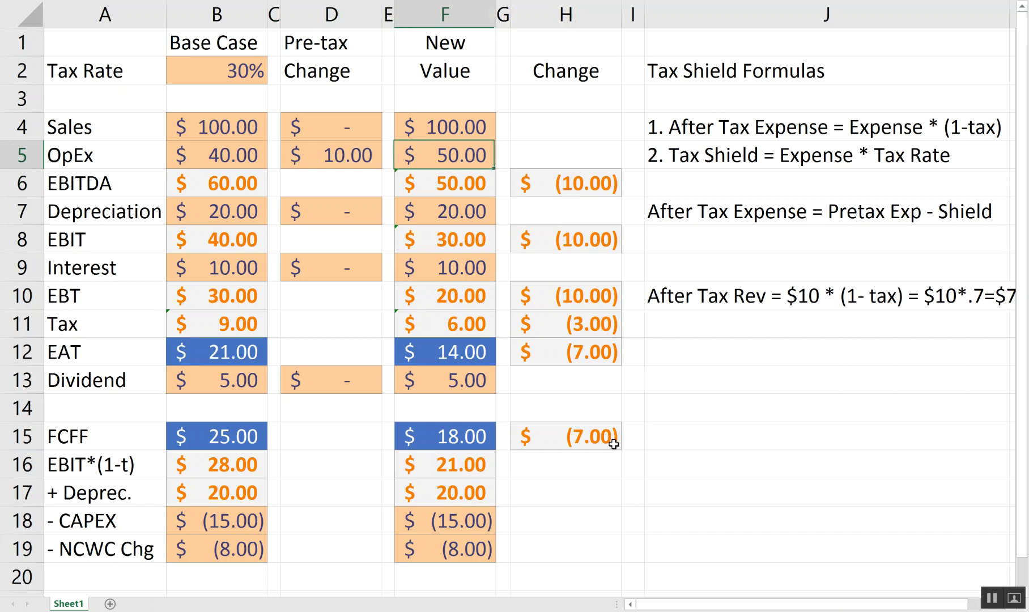
pyautogui.press('Right')
pyautogui.press('Down')
pyautogui.press('Right')
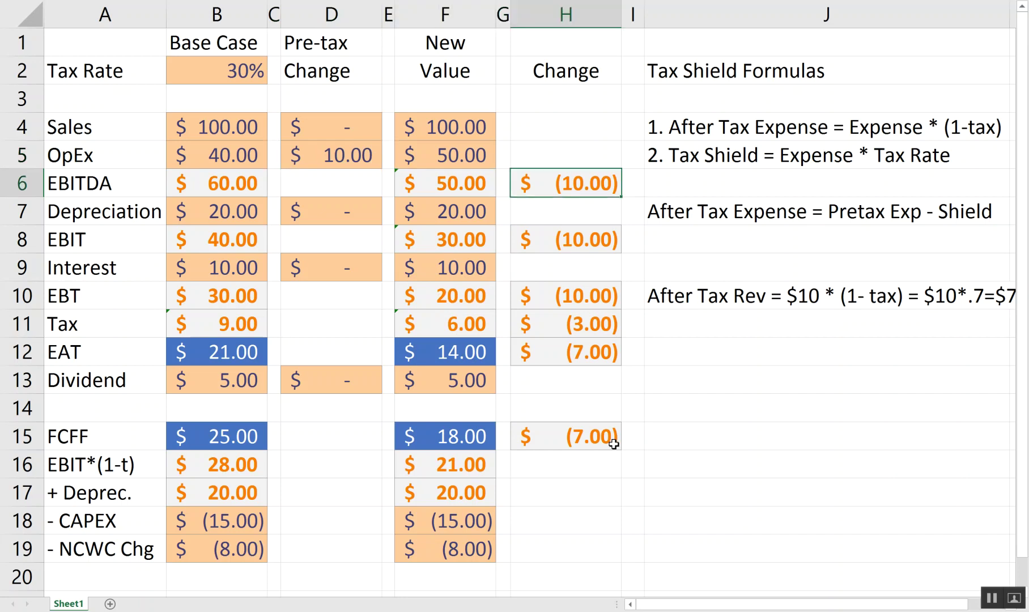
pyautogui.press('Down')
pyautogui.press('Down')
pyautogui.press('Down')
pyautogui.press('Down')
pyautogui.press('Down')
pyautogui.press('Down')
pyautogui.press('Down')
pyautogui.press('Up')
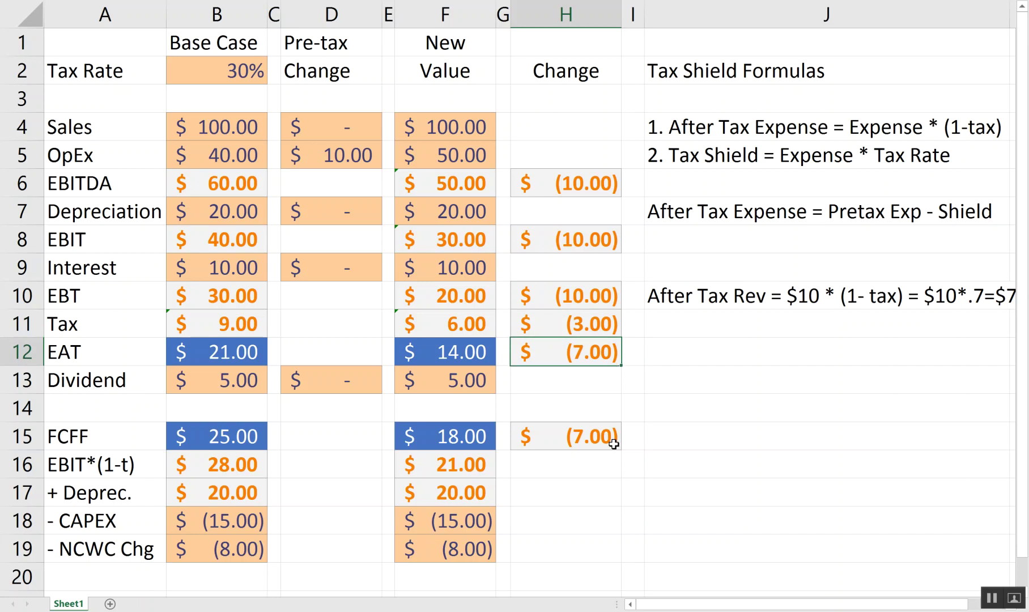
pyautogui.press('Up')
pyautogui.press('Up')
pyautogui.press('Up')
pyautogui.press('Up')
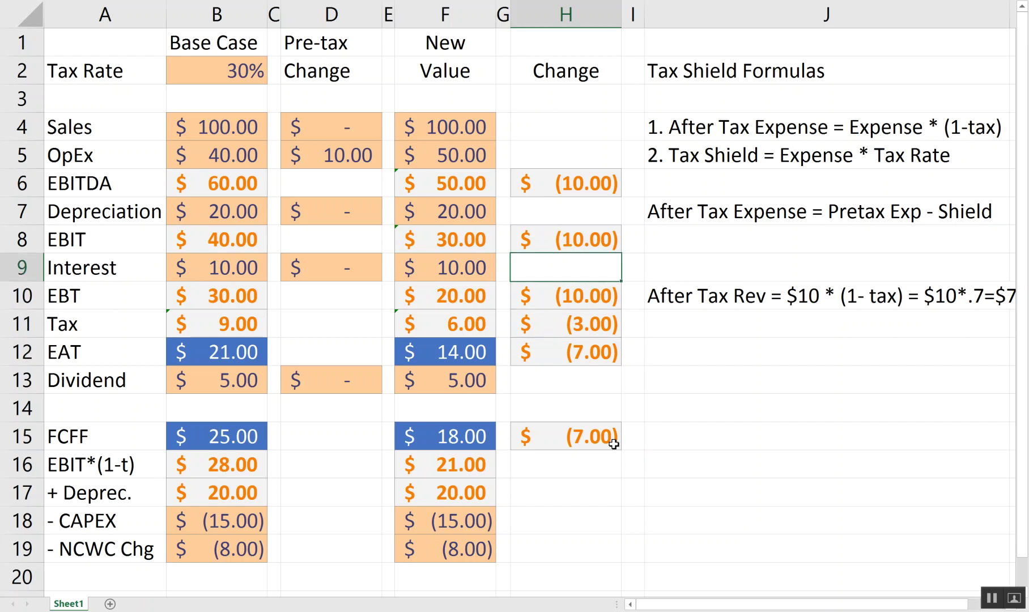
pyautogui.press('Left')
pyautogui.press('Up')
pyautogui.press('Left')
pyautogui.press('Up')
pyautogui.press('Up')
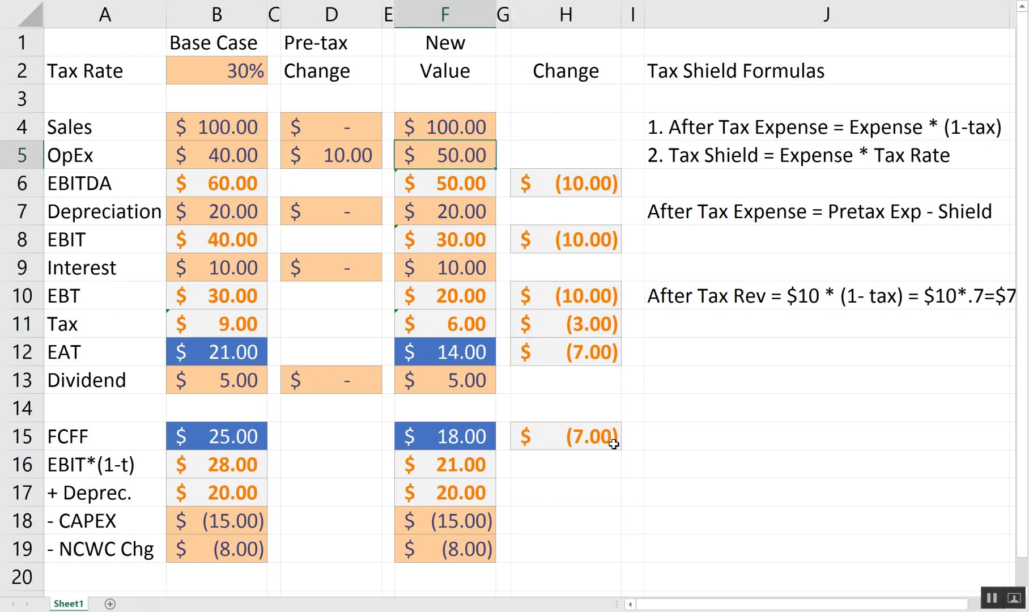
pyautogui.press('Down')
pyautogui.press('Right')
pyautogui.press('Right')
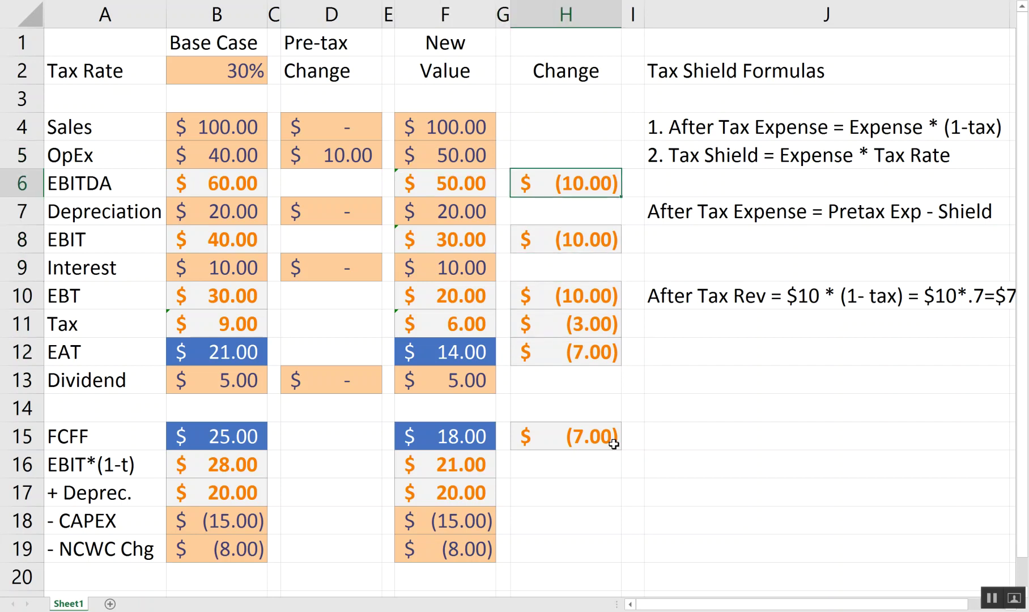
pyautogui.press('Down')
pyautogui.press('Down')
pyautogui.press('Down')
pyautogui.press('Down')
pyautogui.press('Up')
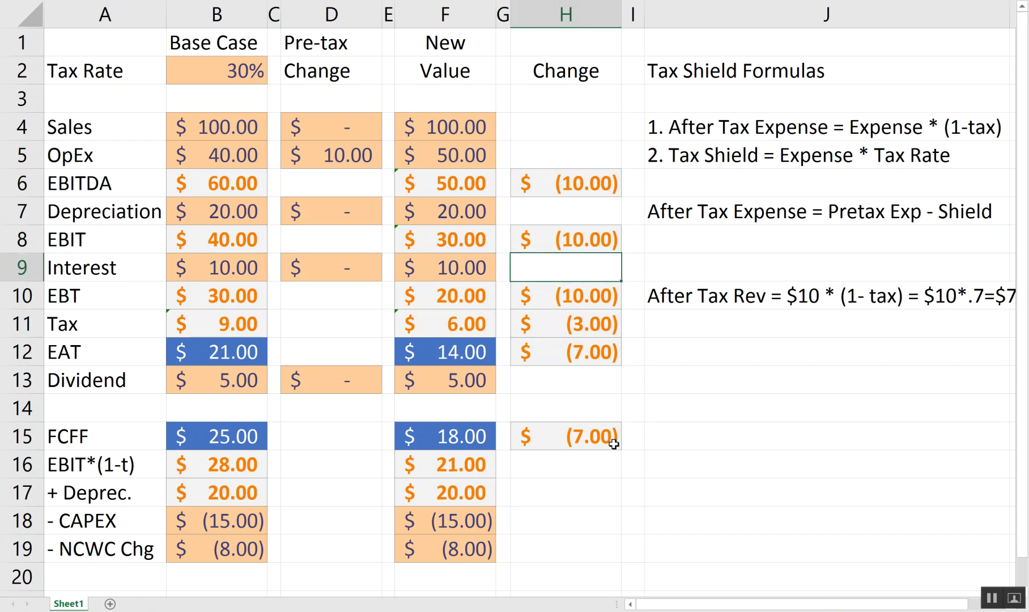
pyautogui.press('Up')
pyautogui.press('Down')
pyautogui.press('Down')
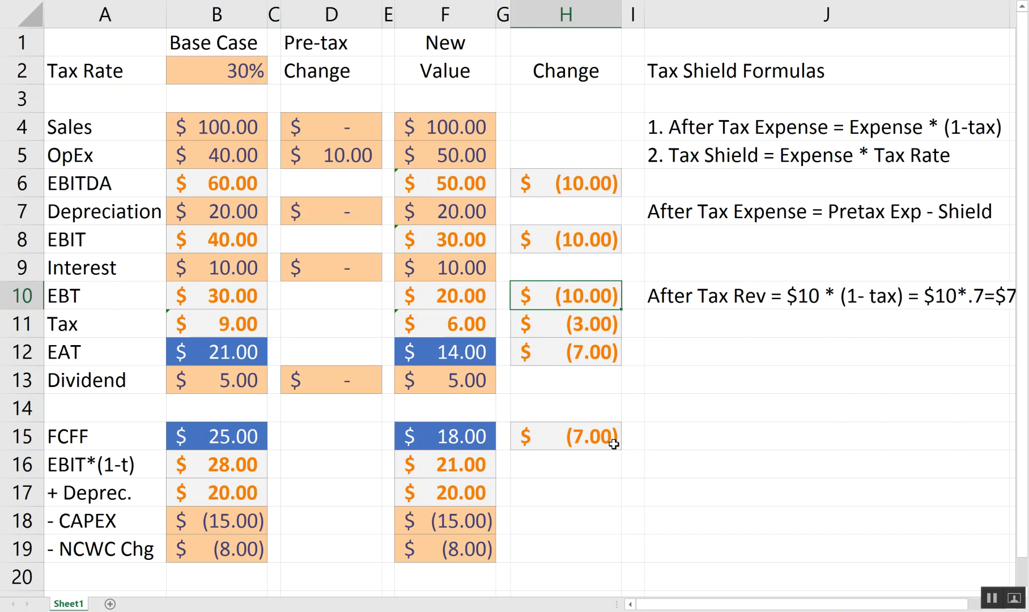
pyautogui.press('Down')
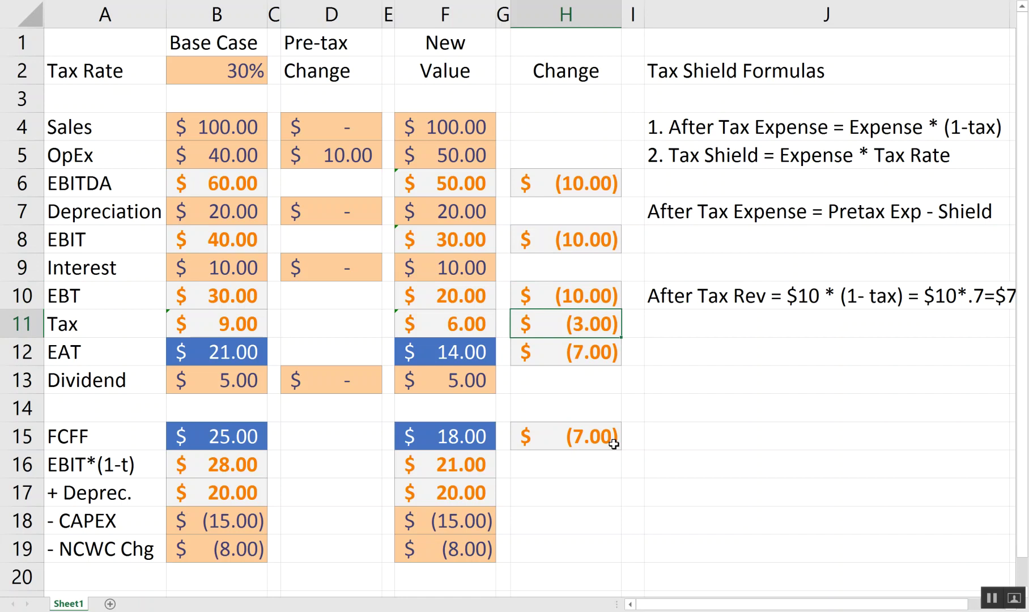
pyautogui.press('Up')
pyautogui.press('Down')
pyautogui.press('Down')
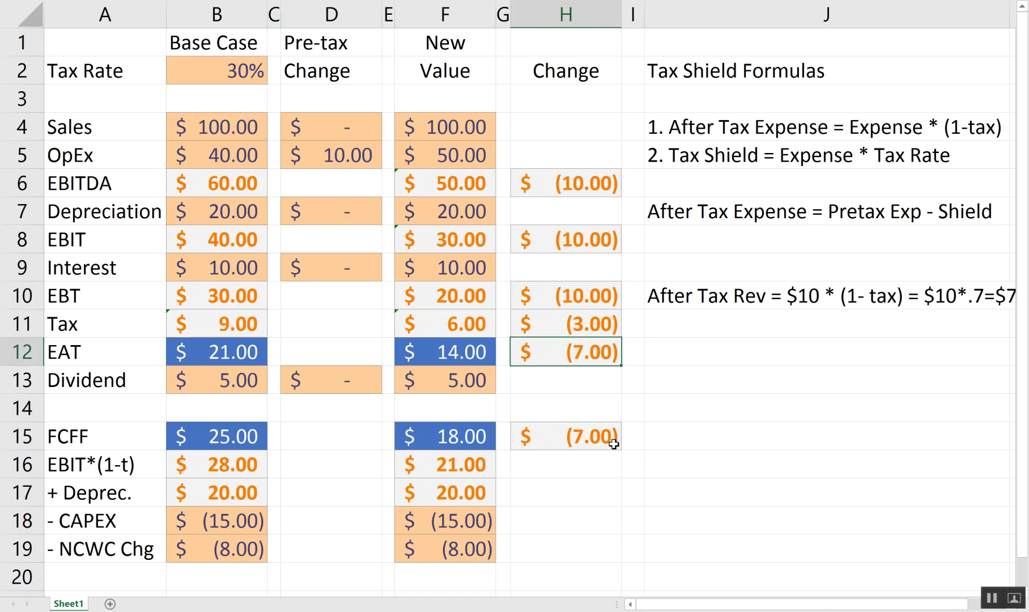
pyautogui.press('Right')
pyautogui.press('Right')
pyautogui.press('Up')
pyautogui.press('Up')
pyautogui.press('Up')
pyautogui.press('Up')
pyautogui.press('Up')
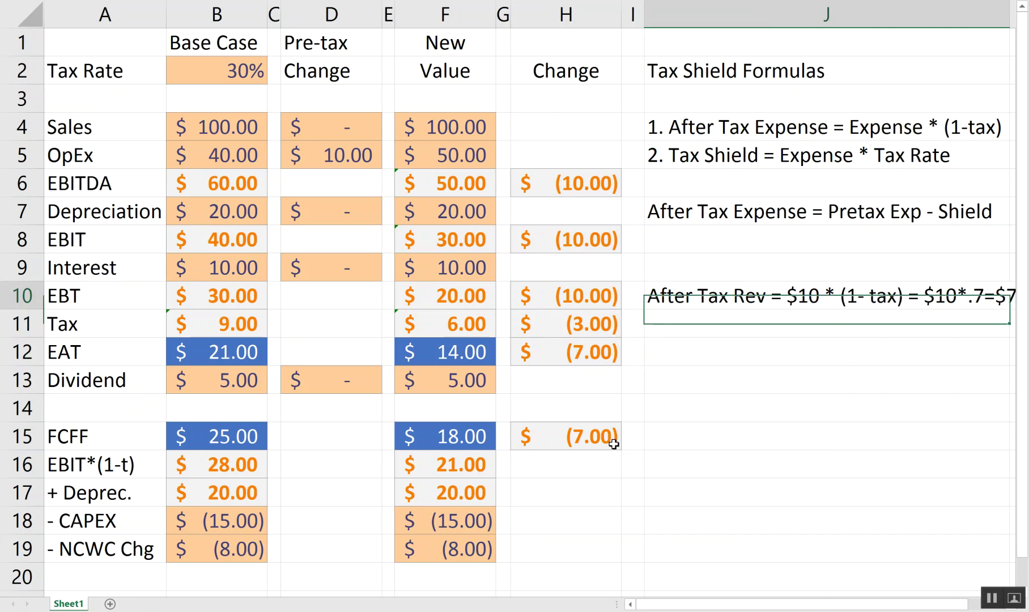
pyautogui.press('Down')
pyautogui.press('Left')
pyautogui.press('Left')
pyautogui.press('Left')
pyautogui.press('Left')
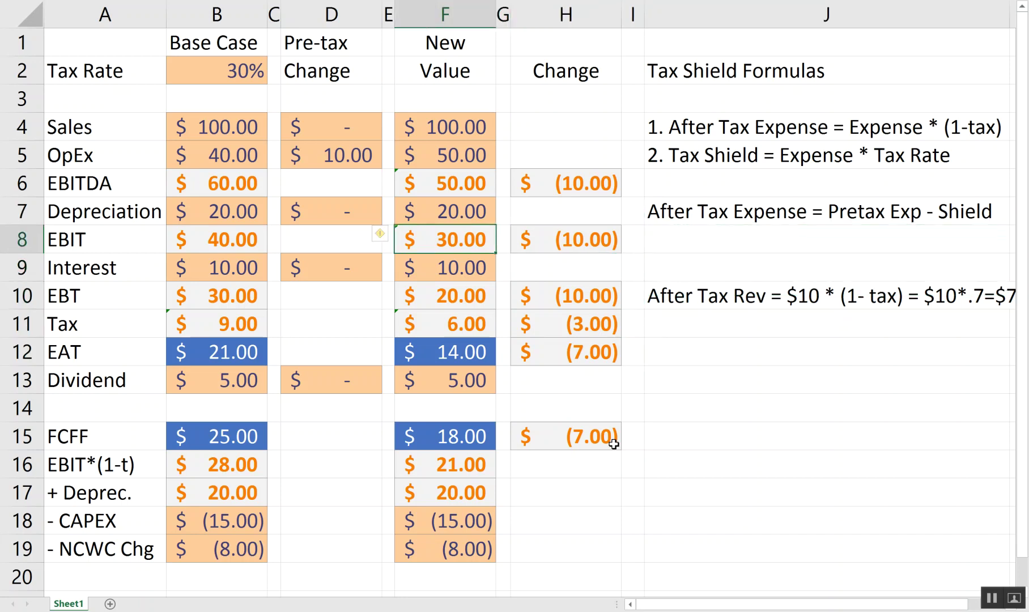
pyautogui.press('Up')
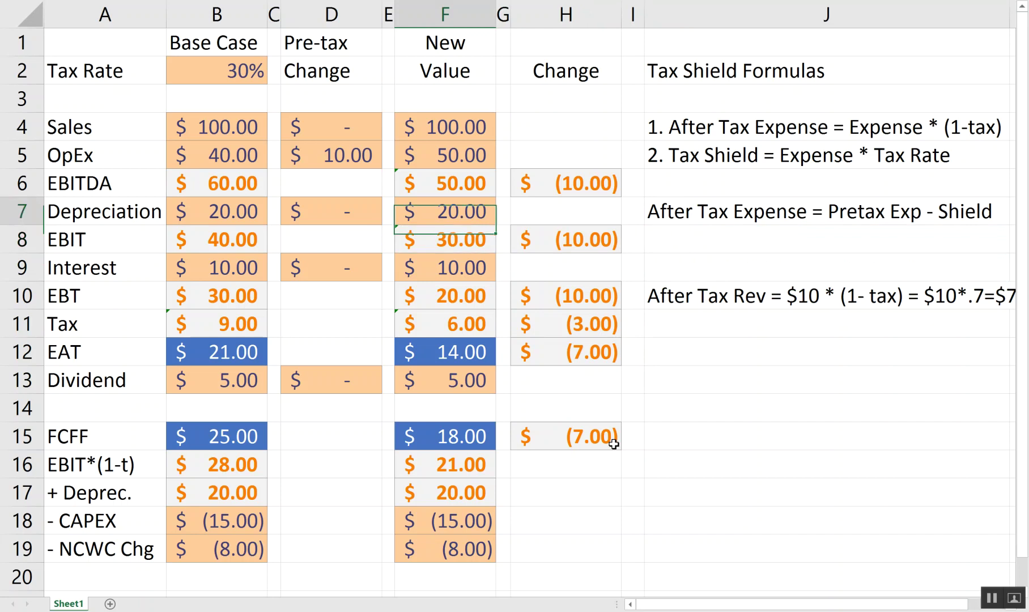
pyautogui.press('Up')
pyautogui.press('Up')
pyautogui.press('Up')
pyautogui.press('Down')
pyautogui.press('Down')
pyautogui.press('Down')
pyautogui.press('Down')
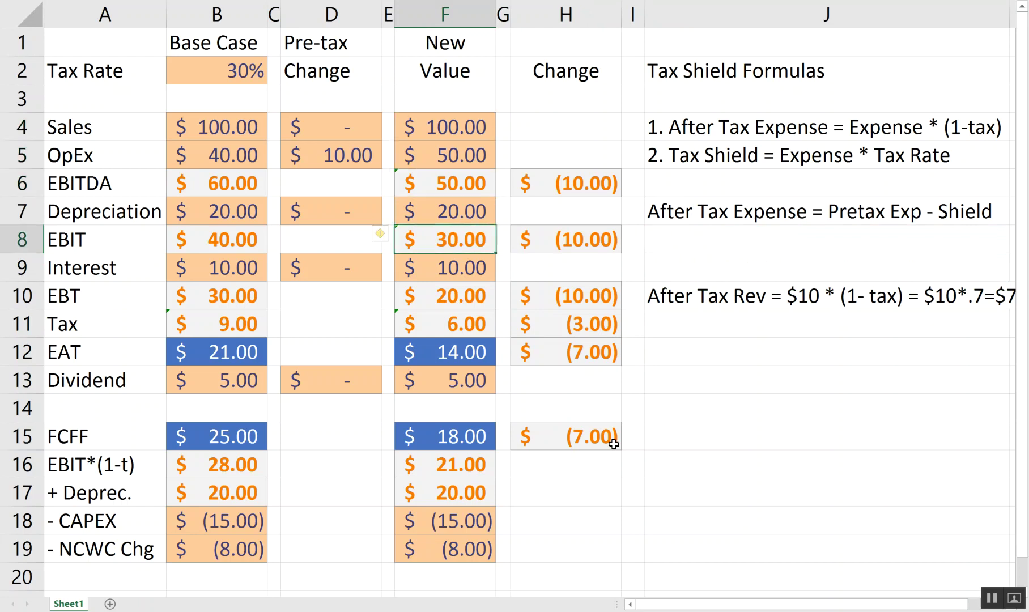
pyautogui.press('Down')
pyautogui.press('Down')
pyautogui.press('Up')
pyautogui.press('Right')
pyautogui.press('Right')
pyautogui.press('Right')
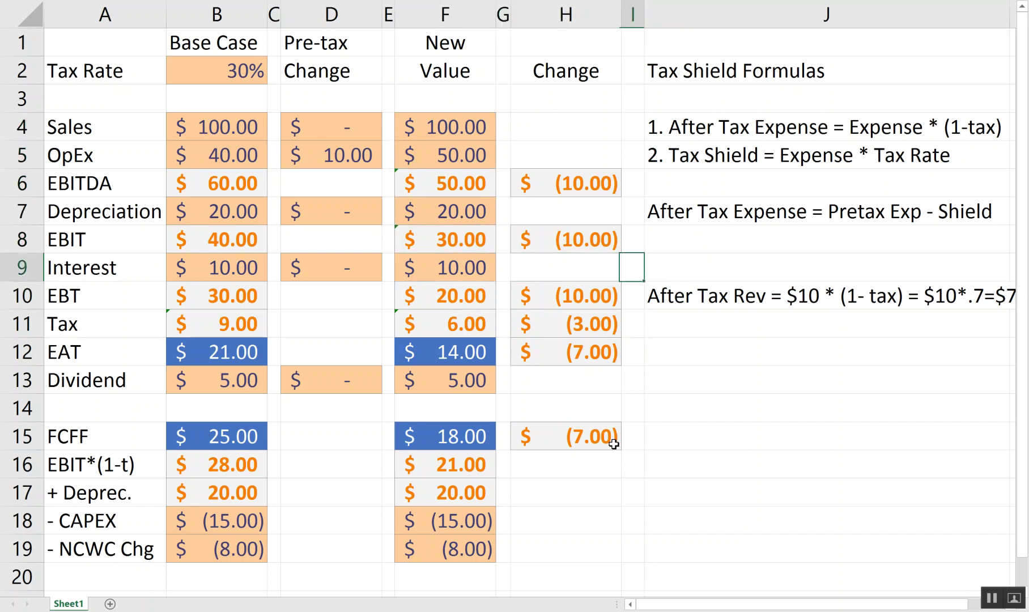
pyautogui.press('Right')
pyautogui.press('Up')
pyautogui.press('Up')
pyautogui.press('Up')
pyautogui.press('Up')
pyautogui.press('Up')
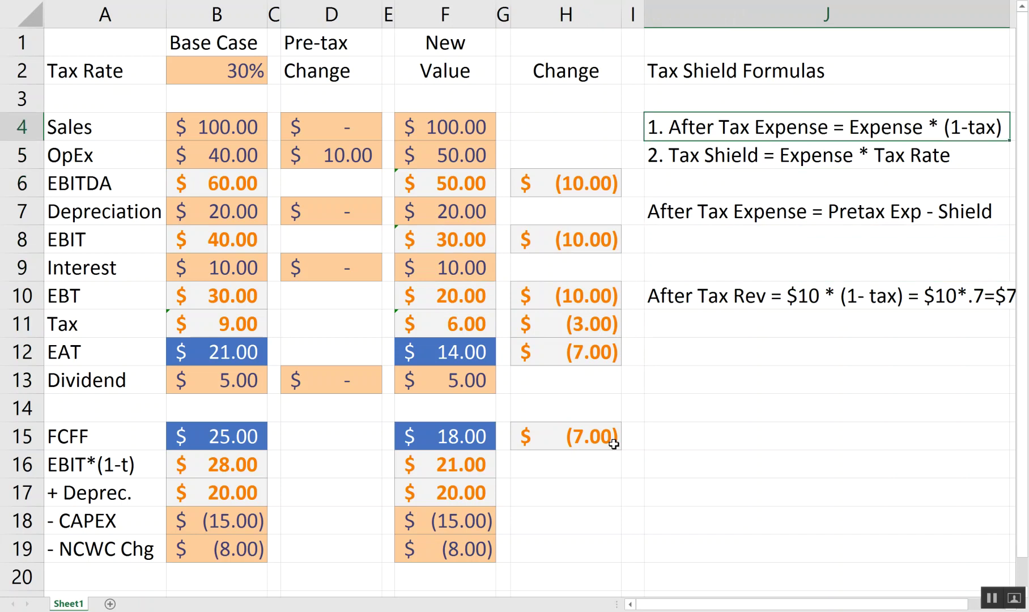
# - Enter 'After Tax Cost = Pretax - Tax Shield' in J11, fixing the typing mistakes
pyautogui.press('Down')
pyautogui.press('Down')
pyautogui.press('Down')
pyautogui.press('Down')
pyautogui.press('Down')
pyautogui.press('Down')
pyautogui.press('Down')
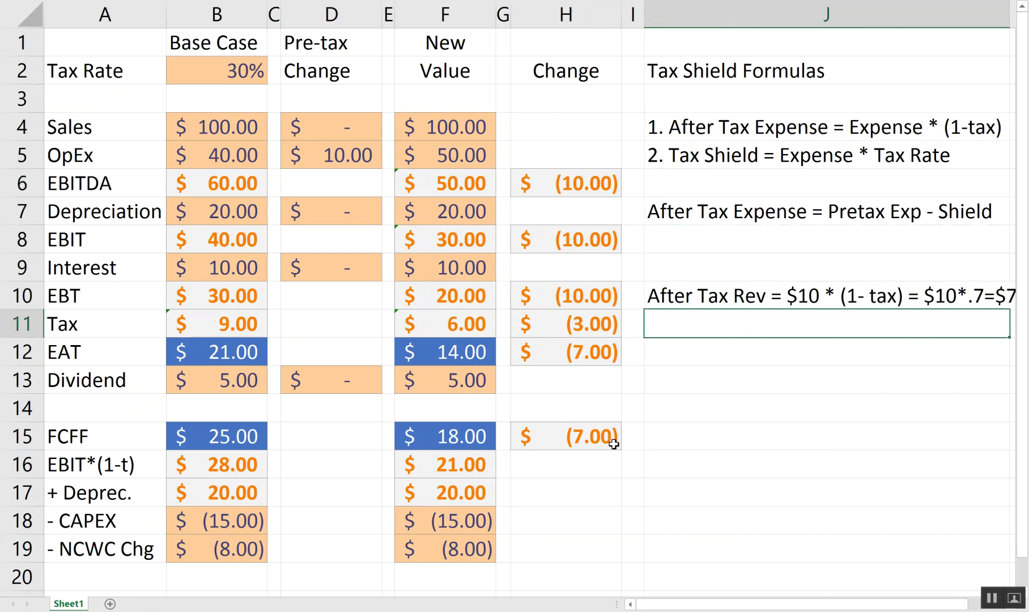
pyautogui.write('Aft')
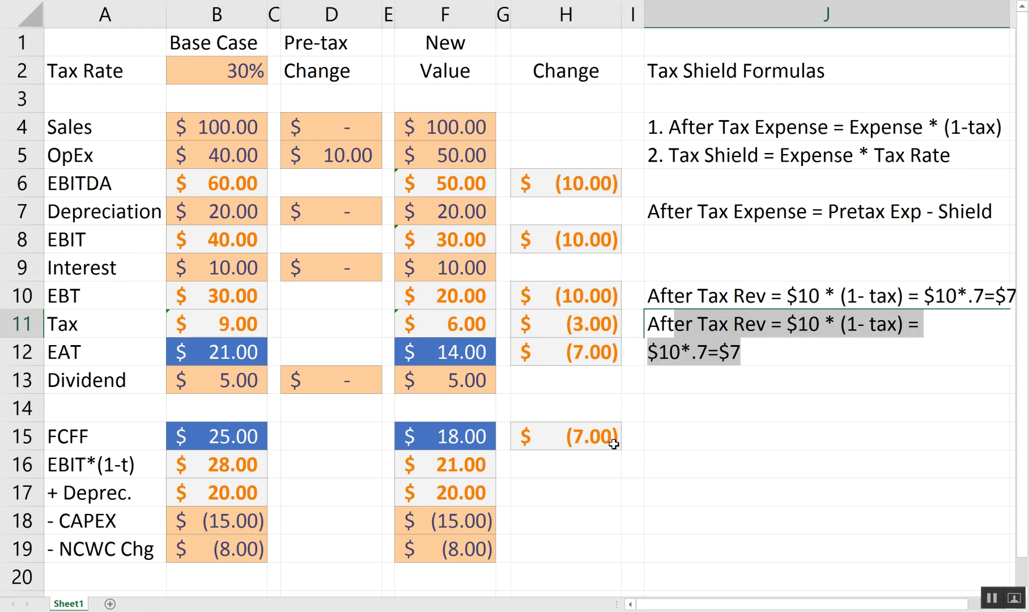
pyautogui.press('BackSpace')
pyautogui.write('er x')
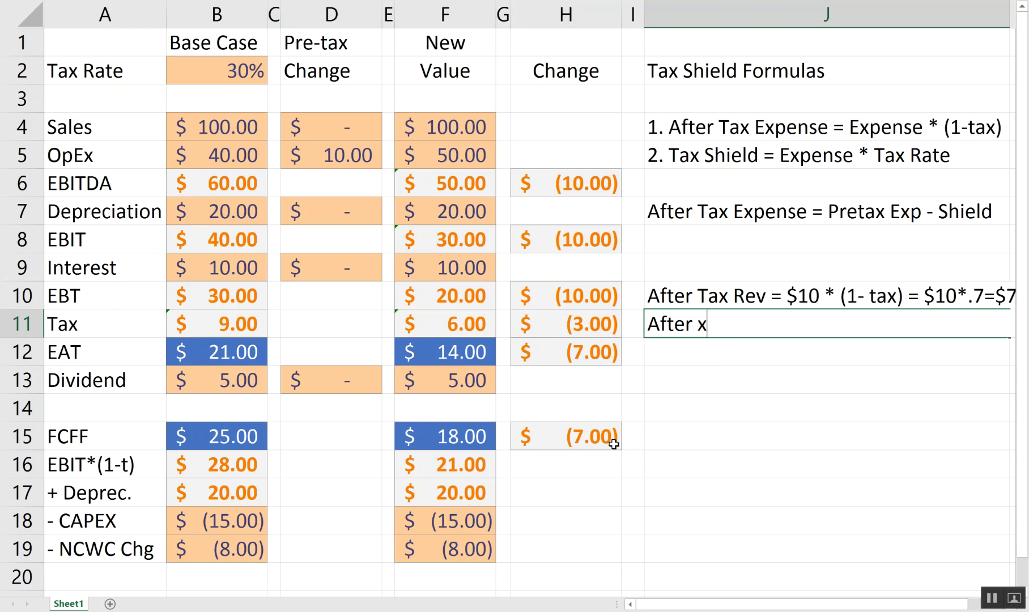
pyautogui.press('BackSpace')
pyautogui.write('Tax Cost')
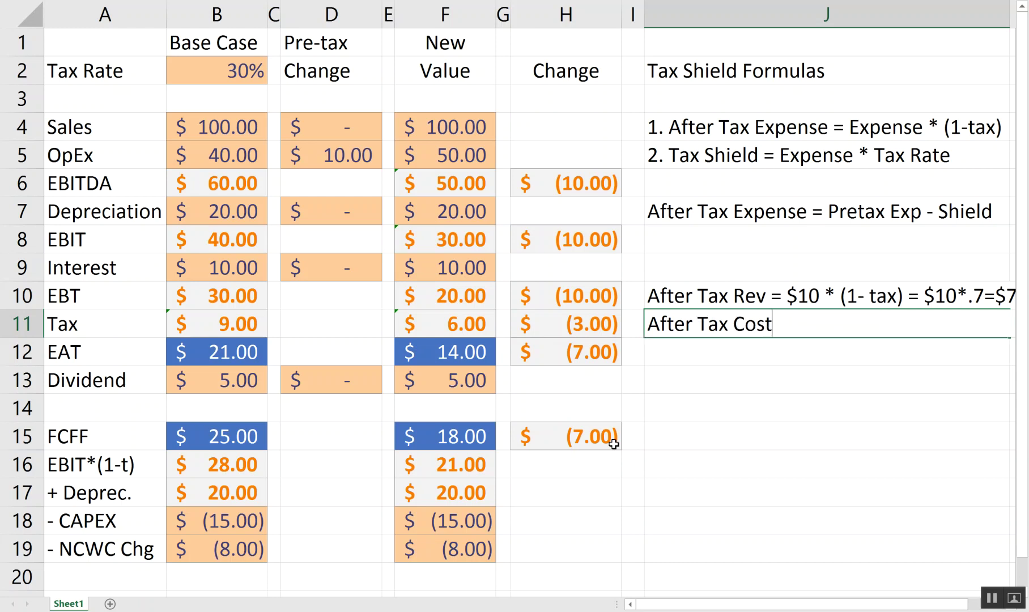
pyautogui.write(' = PRetax - T')
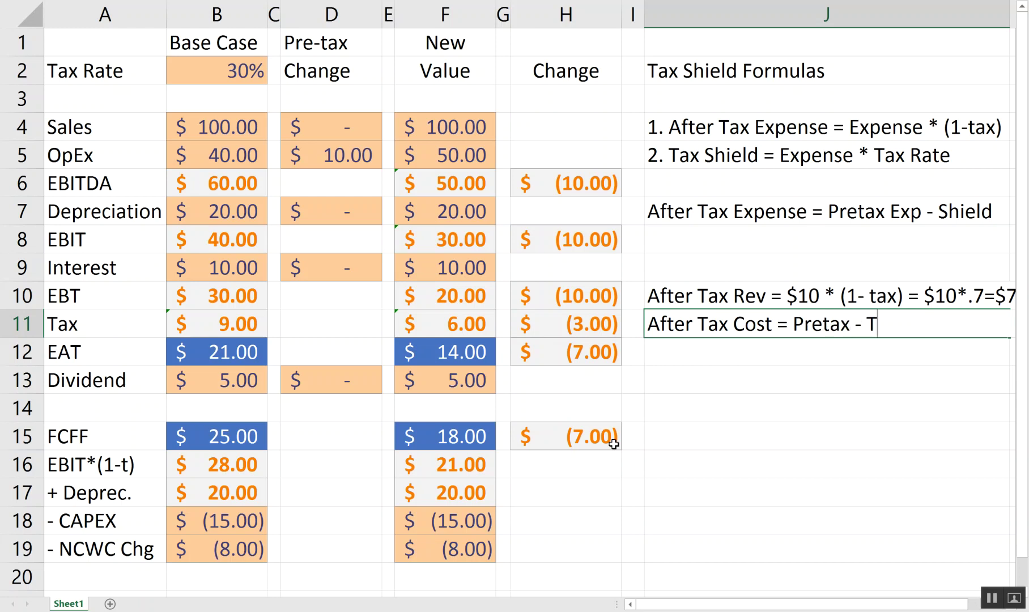
pyautogui.write('ax Shiedl')
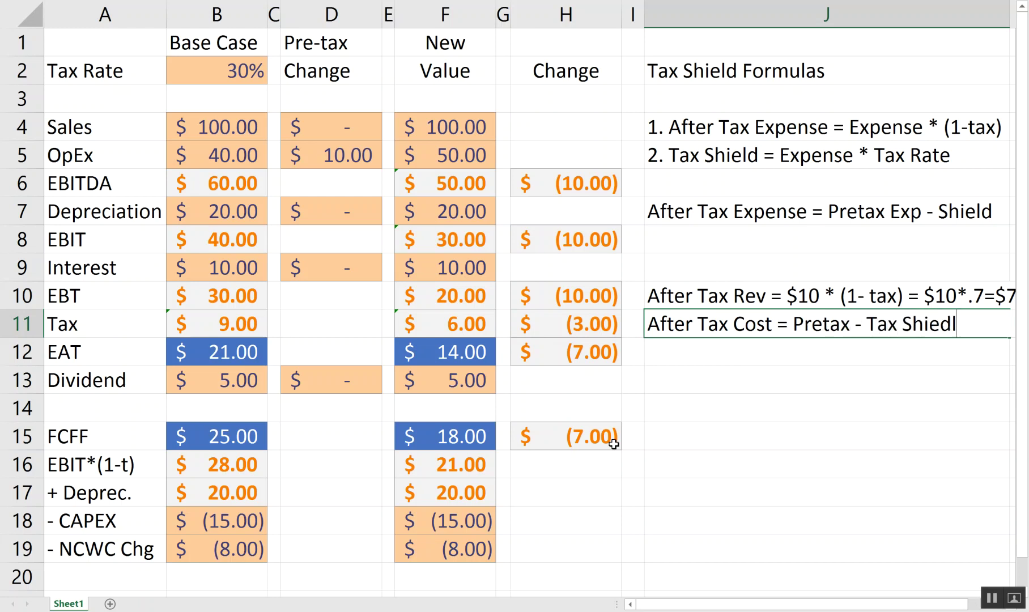
pyautogui.press('BackSpace')
pyautogui.press('BackSpace')
pyautogui.write('ld')
pyautogui.press('Return')
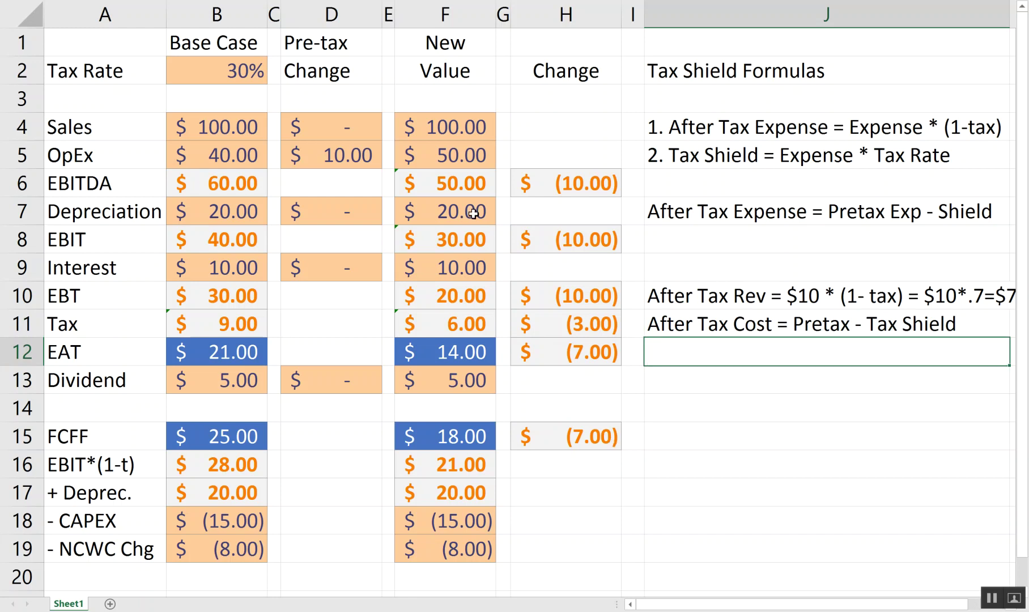
pyautogui.click(341, 157)
pyautogui.click(790, 331)
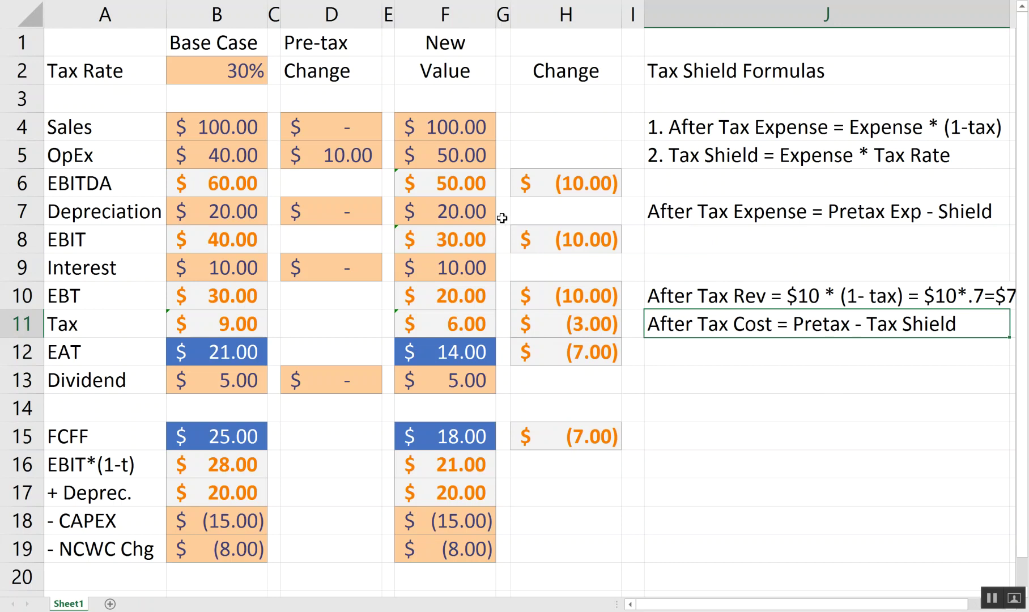
pyautogui.click(791, 125)
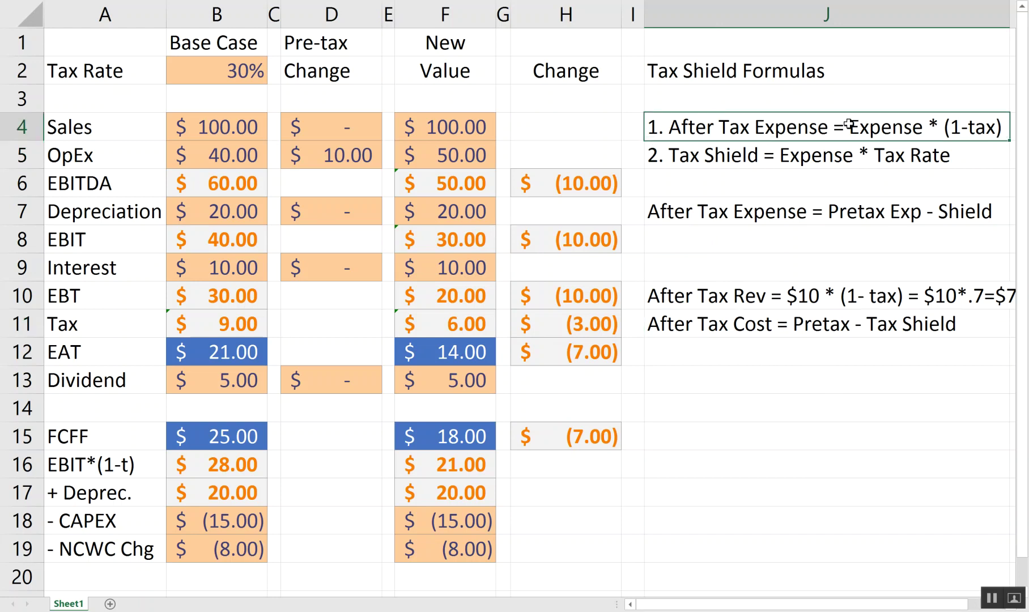
pyautogui.click(748, 151)
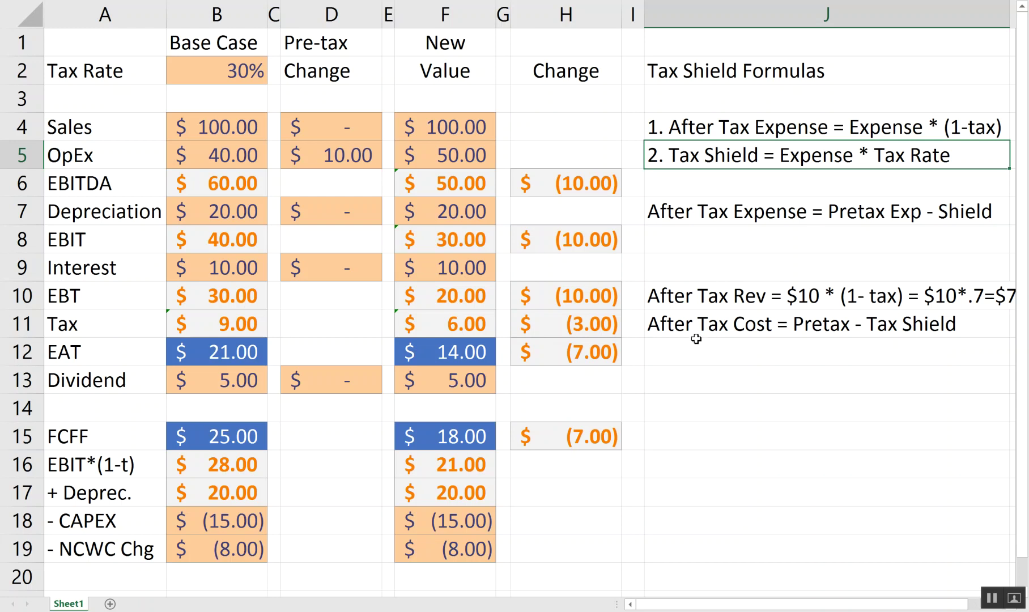
pyautogui.click(703, 128)
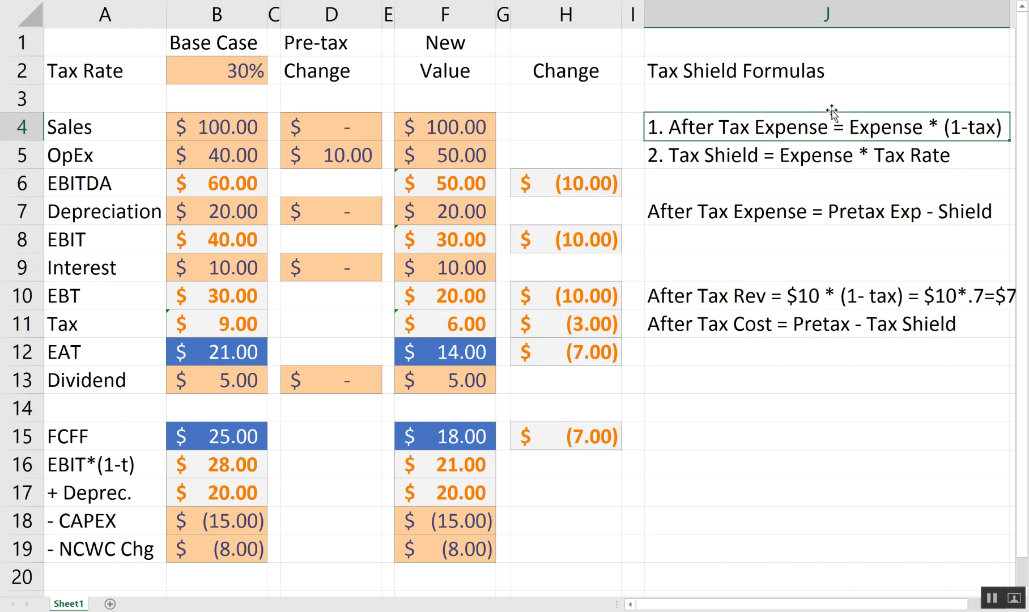
pyautogui.click(720, 320)
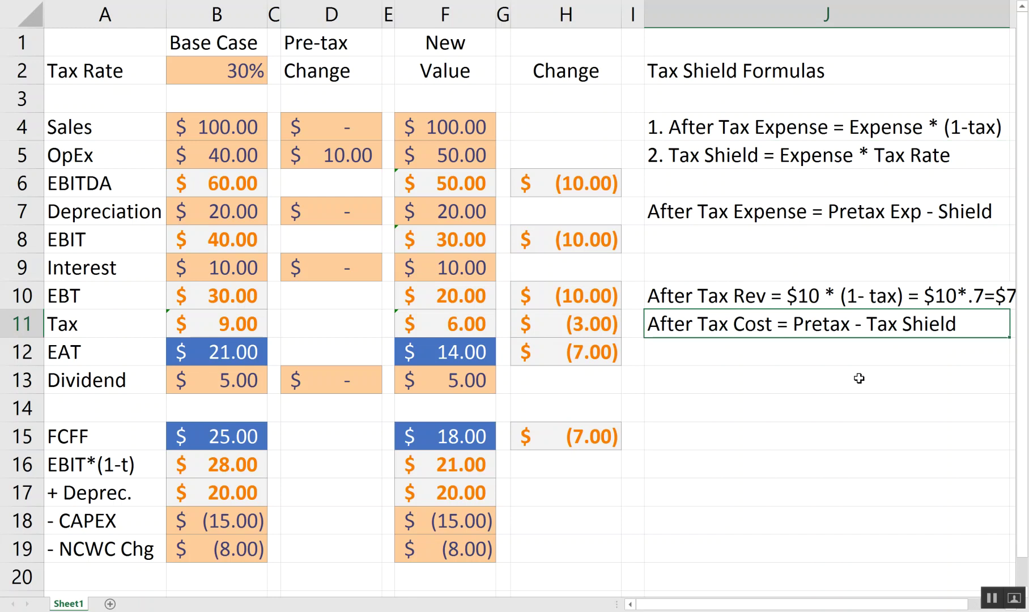
# - Enter the worked example '$10 - 3 = 7' in J13
pyautogui.click(859, 378)
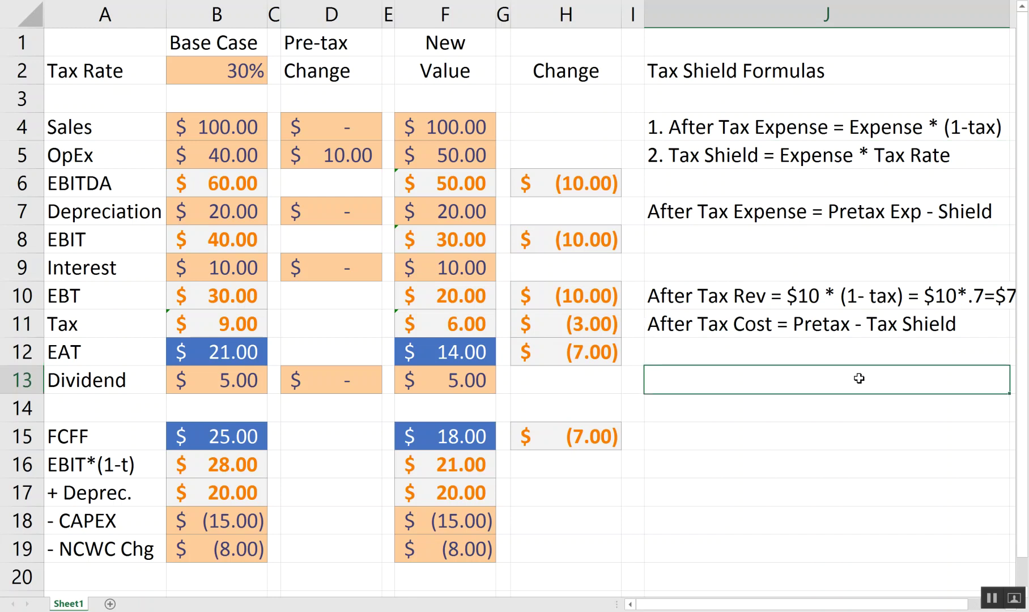
pyautogui.write("'%")
pyautogui.press('BackSpace')
pyautogui.write('%1')
pyautogui.press('BackSpace')
pyautogui.press('BackSpace')
pyautogui.press('BackSpace')
pyautogui.write('$10 - 3 = 7')
pyautogui.press('Return')
pyautogui.press('BackSpace')
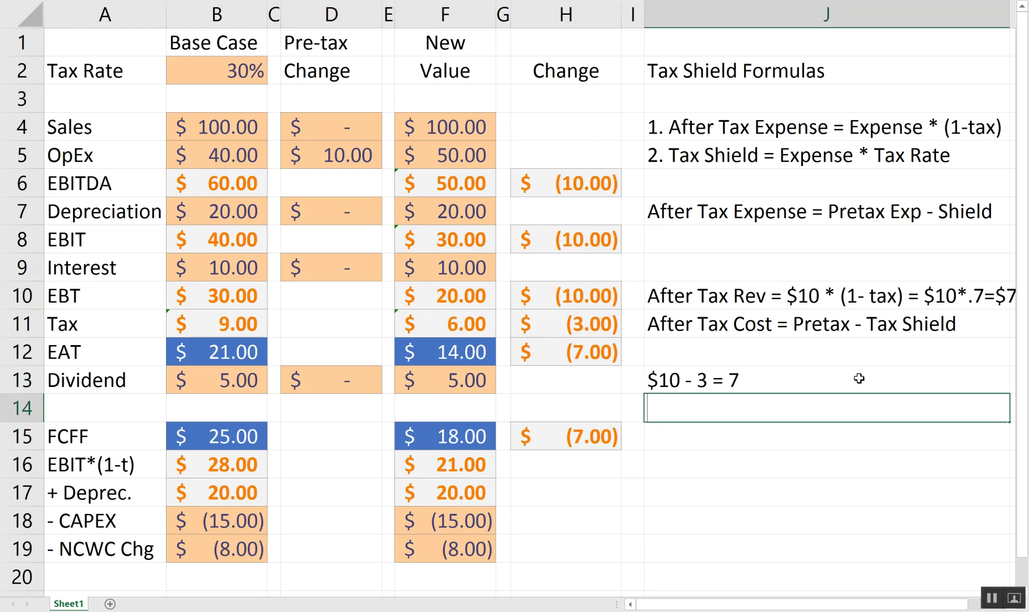
# - Enter '10*(1-.3)=7' in J14 and check both worked examples
pyautogui.write('10*(1-')
pyautogui.write('.3')
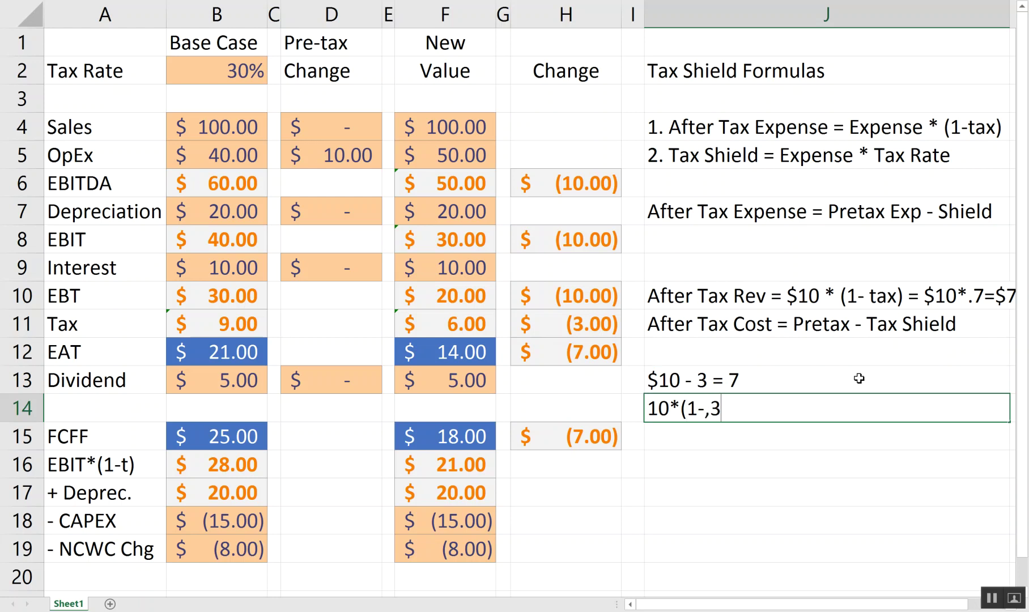
pyautogui.press('BackSpace')
pyautogui.press('BackSpace')
pyautogui.write('.3)=7')
pyautogui.press('Return')
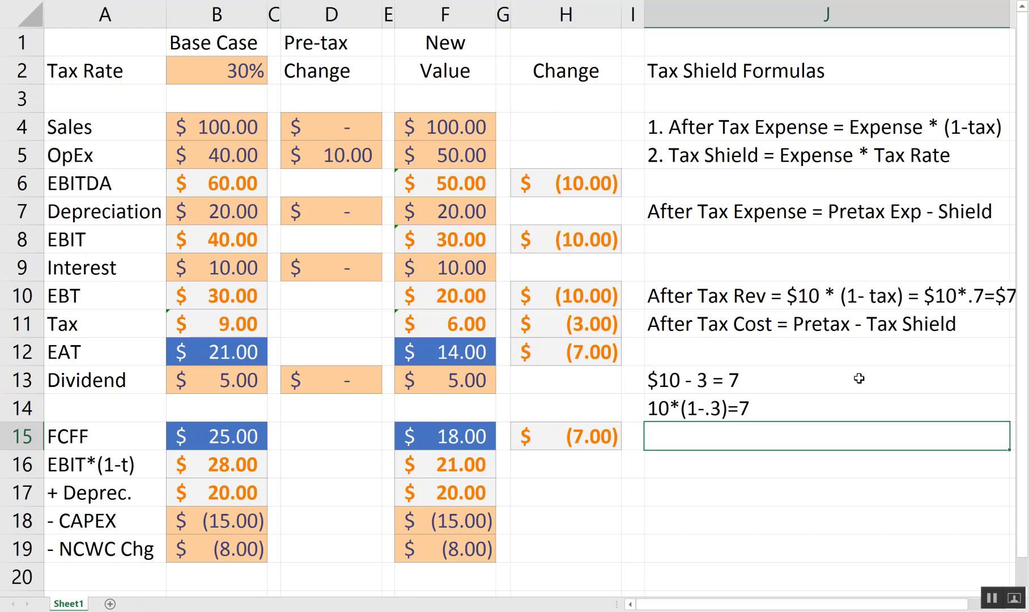
pyautogui.press('Up')
pyautogui.press('Up')
pyautogui.press('Down')
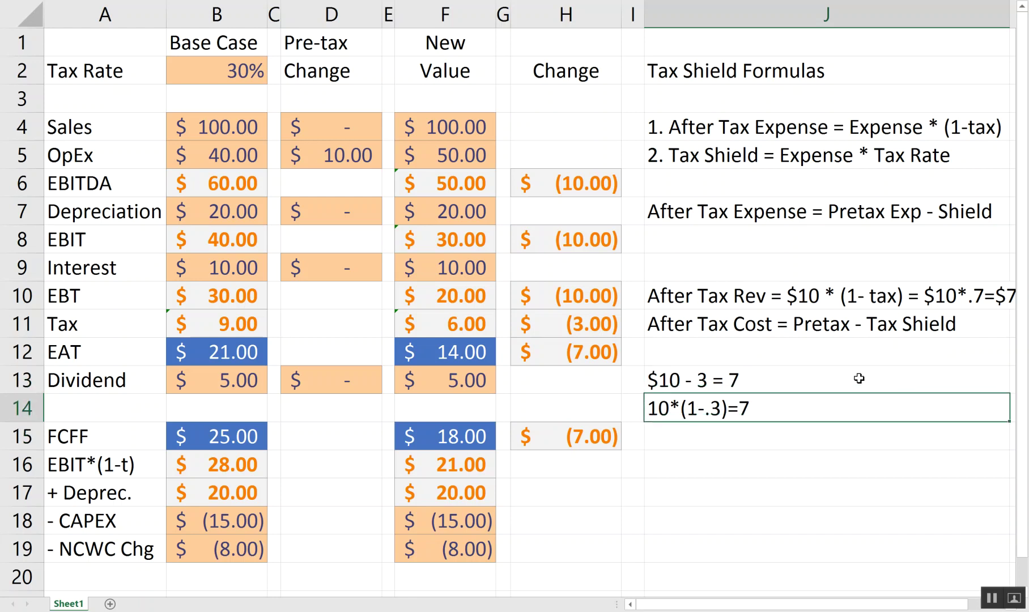
pyautogui.press('Up')
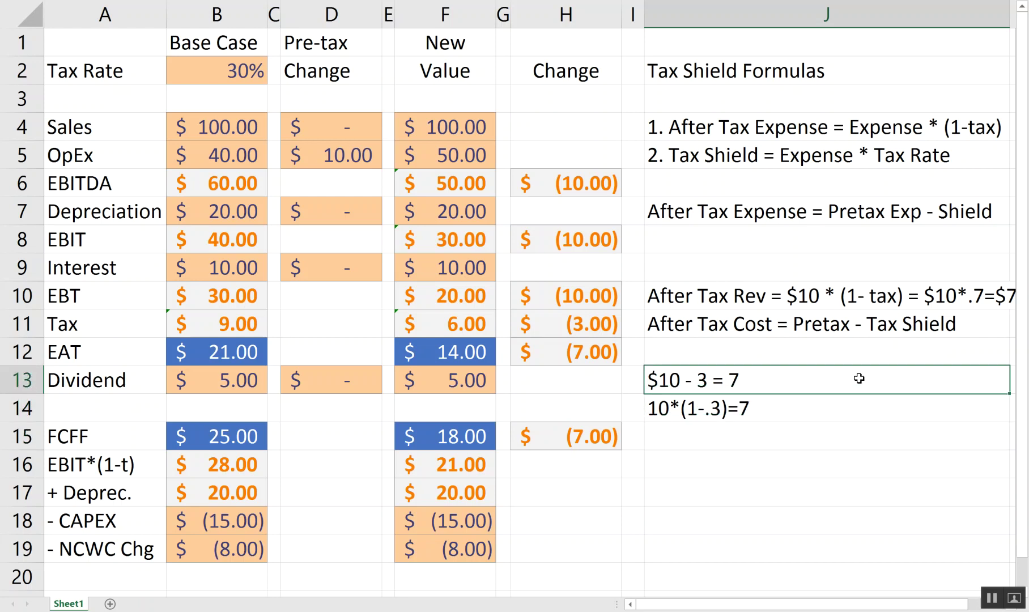
pyautogui.press('Down')
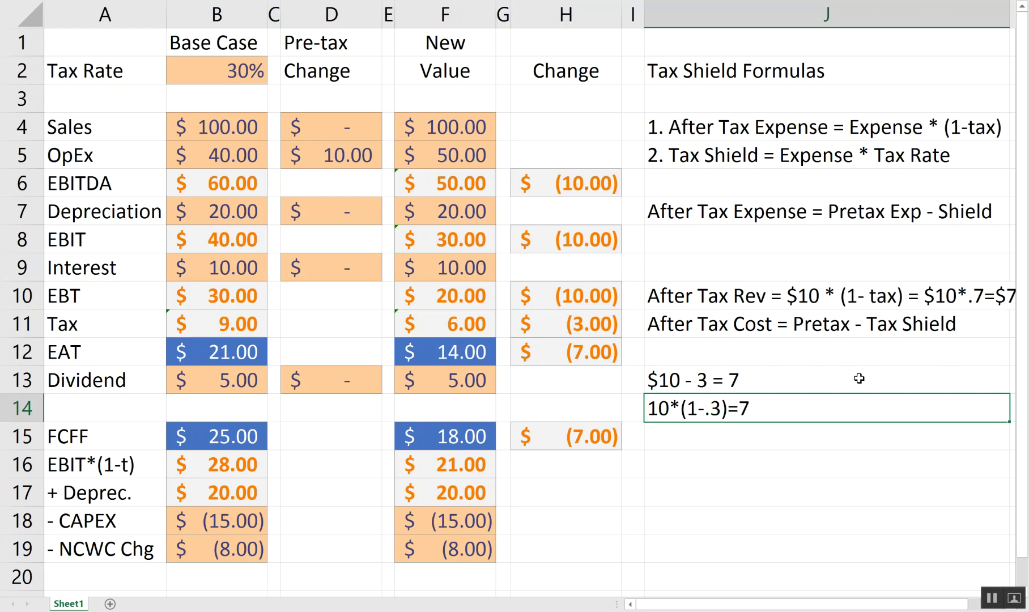
# - Undo the 10.00 OpEx change and enter a 10.00 depreciation increase in D7
pyautogui.press('Up')
pyautogui.press('Left')
pyautogui.press('Up')
pyautogui.press('Up')
pyautogui.press('Up')
pyautogui.press('Left')
pyautogui.press('Left')
pyautogui.press('Up')
pyautogui.press('Up')
pyautogui.press('Left')
pyautogui.press('Left')
pyautogui.press('Left')
pyautogui.press('Up')
pyautogui.press('Up')
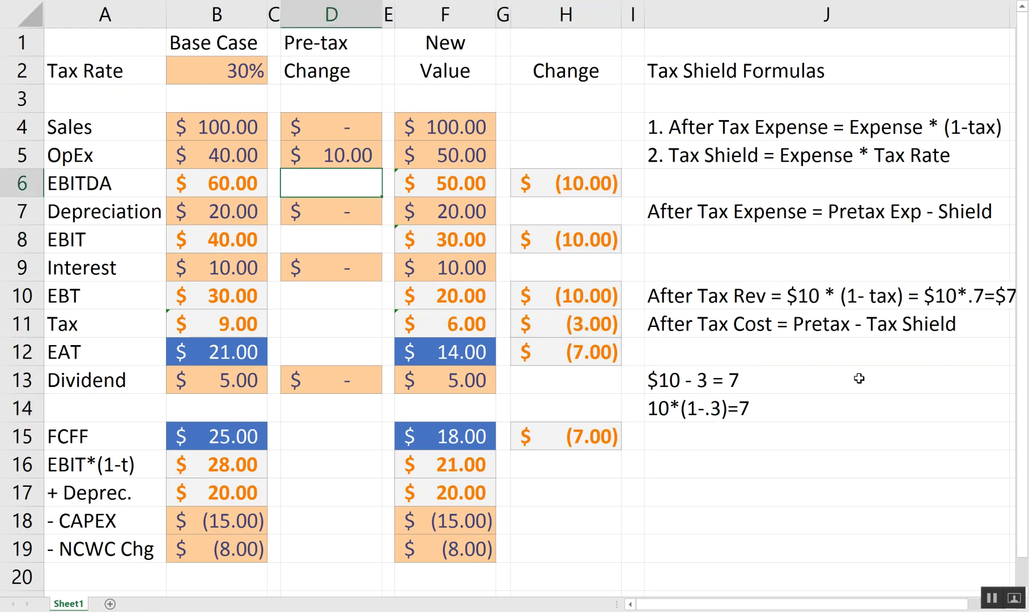
pyautogui.press('Up')
pyautogui.hotkey('ctrl', 'z')
pyautogui.press('Down')
pyautogui.press('Down')
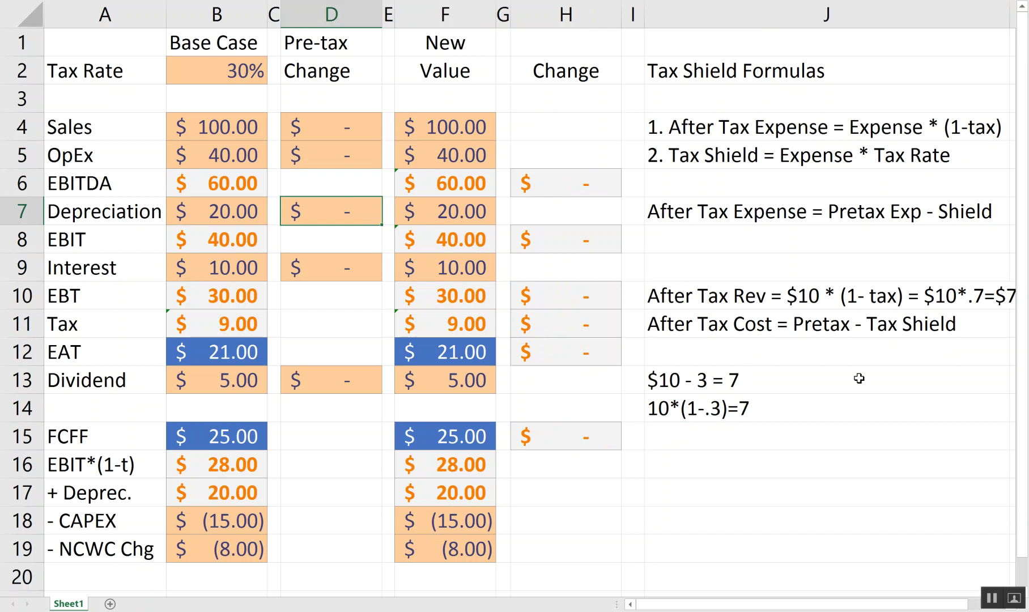
pyautogui.write('10')
pyautogui.press('Return')
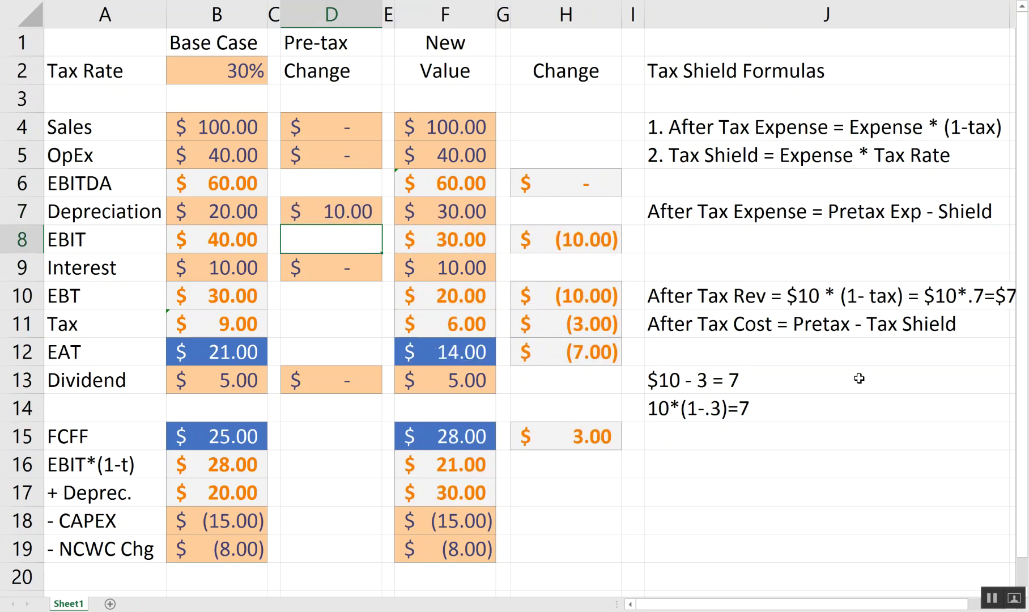
# - Review the recalculated new values, the EBT change and the EAT change in H12
pyautogui.press('Right')
pyautogui.press('Right')
pyautogui.press('Down')
pyautogui.press('Down')
pyautogui.press('Down')
pyautogui.press('Down')
pyautogui.press('Up')
pyautogui.press('Up')
pyautogui.press('Up')
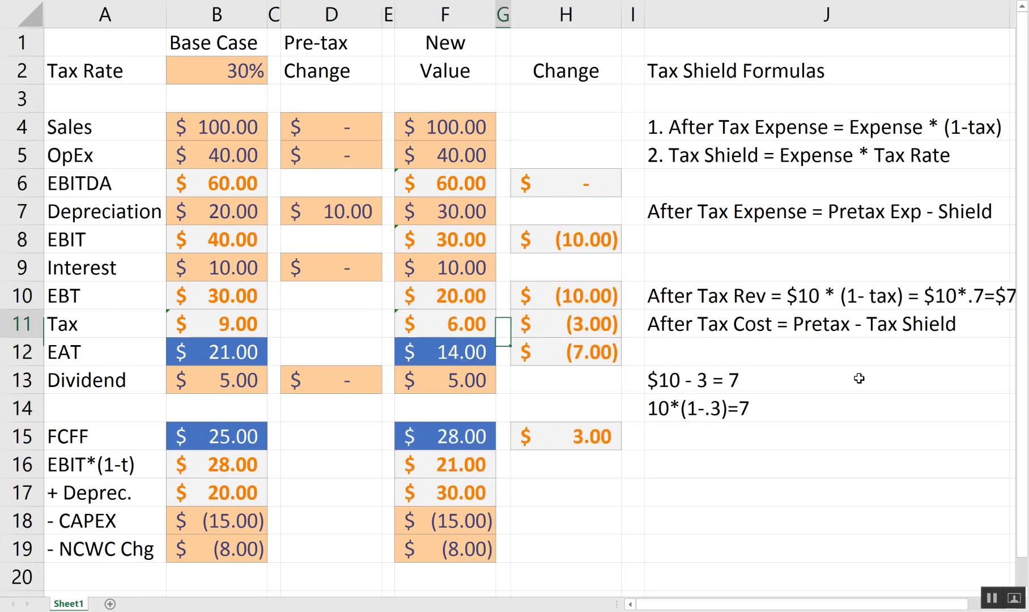
pyautogui.press('Left')
pyautogui.press('Up')
pyautogui.press('Left')
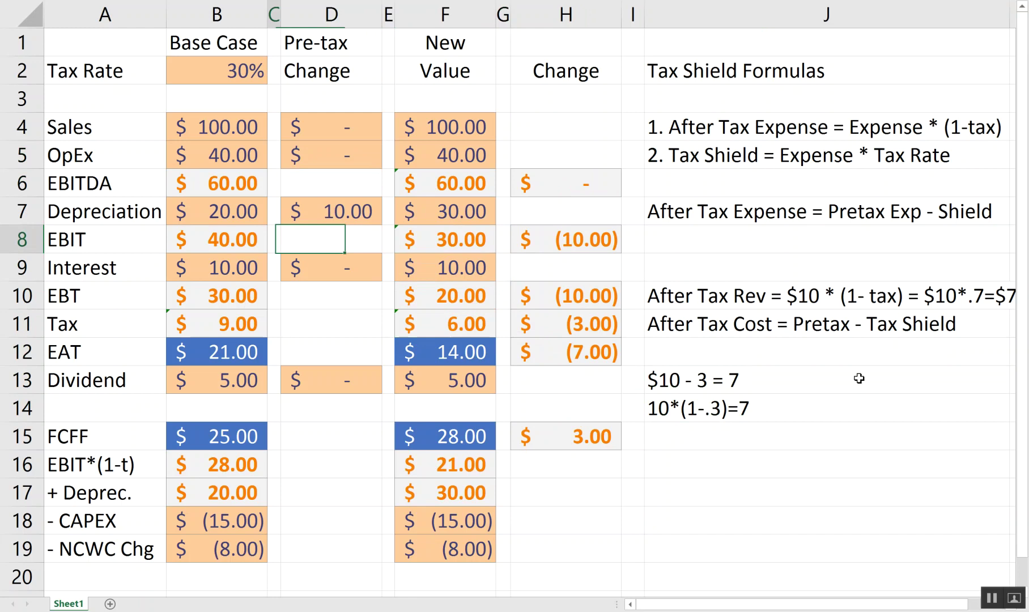
pyautogui.press('Up')
pyautogui.press('Up')
pyautogui.press('Right')
pyautogui.press('Down')
pyautogui.press('Left')
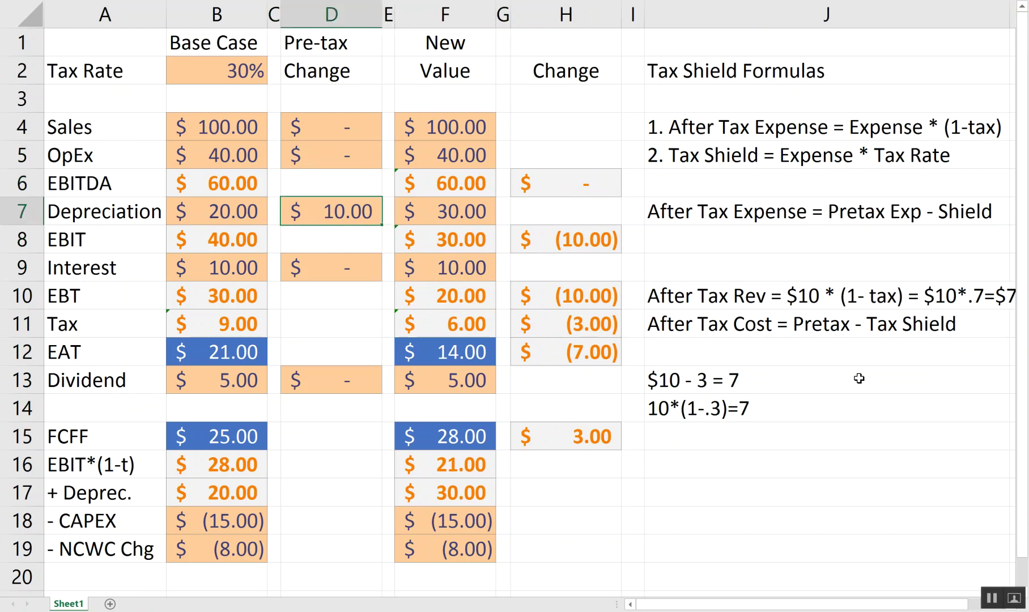
pyautogui.press('Right')
pyautogui.press('Down')
pyautogui.press('Right')
pyautogui.press('Down')
pyautogui.press('Right')
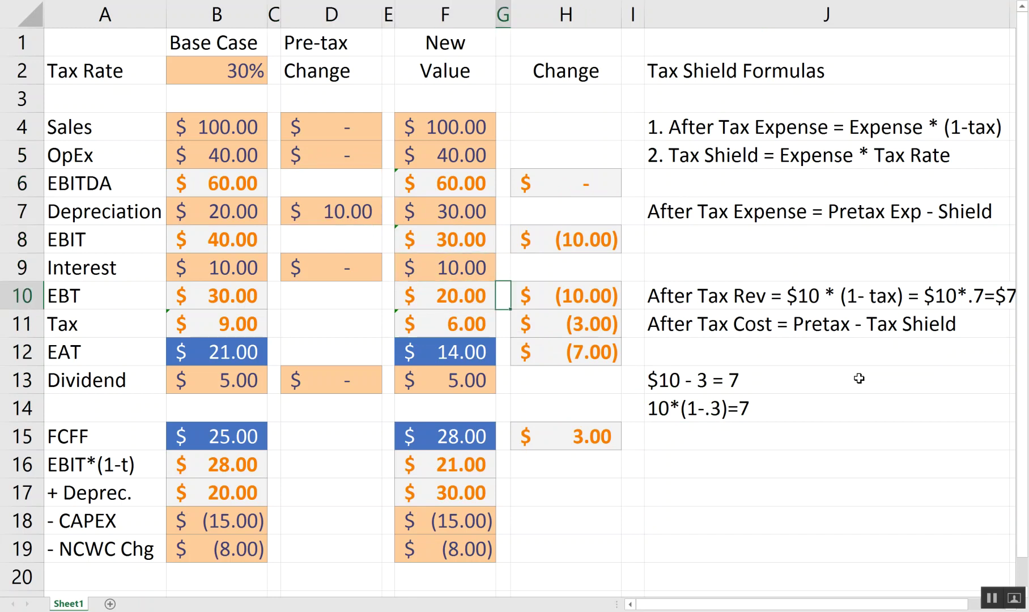
pyautogui.press('Right')
pyautogui.press('Left')
pyautogui.press('Down')
pyautogui.press('Left')
pyautogui.press('Up')
pyautogui.press('Left')
pyautogui.press('Up')
pyautogui.press('Left')
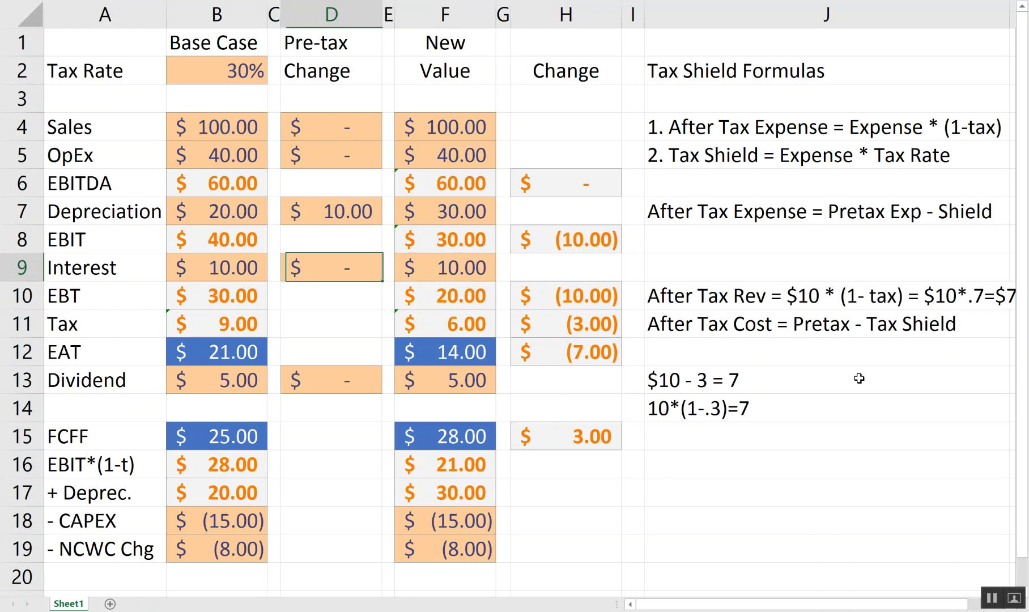
pyautogui.press('Up')
pyautogui.press('Up')
pyautogui.press('Right')
pyautogui.press('Right')
pyautogui.press('Down')
pyautogui.press('Right')
pyautogui.press('Down')
pyautogui.press('Right')
pyautogui.press('Down')
pyautogui.press('Down')
pyautogui.press('Down')
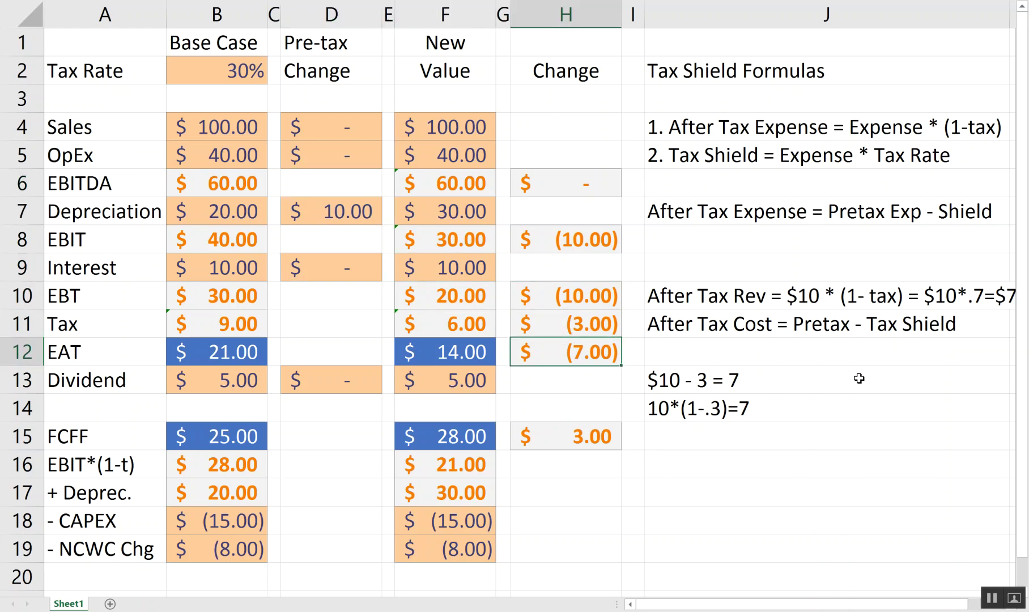
# - Reset the depreciation change in D7 to 0
pyautogui.press('Up')
pyautogui.press('Left')
pyautogui.press('Up')
pyautogui.press('Left')
pyautogui.press('Up')
pyautogui.press('Up')
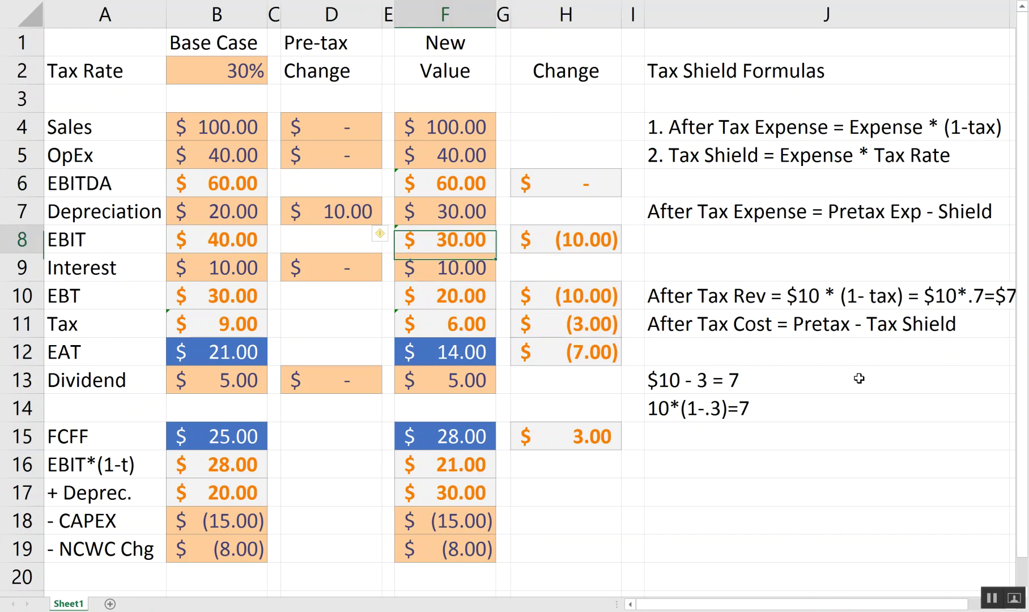
pyautogui.press('Left')
pyautogui.press('Up')
pyautogui.press('Left')
pyautogui.write('0')
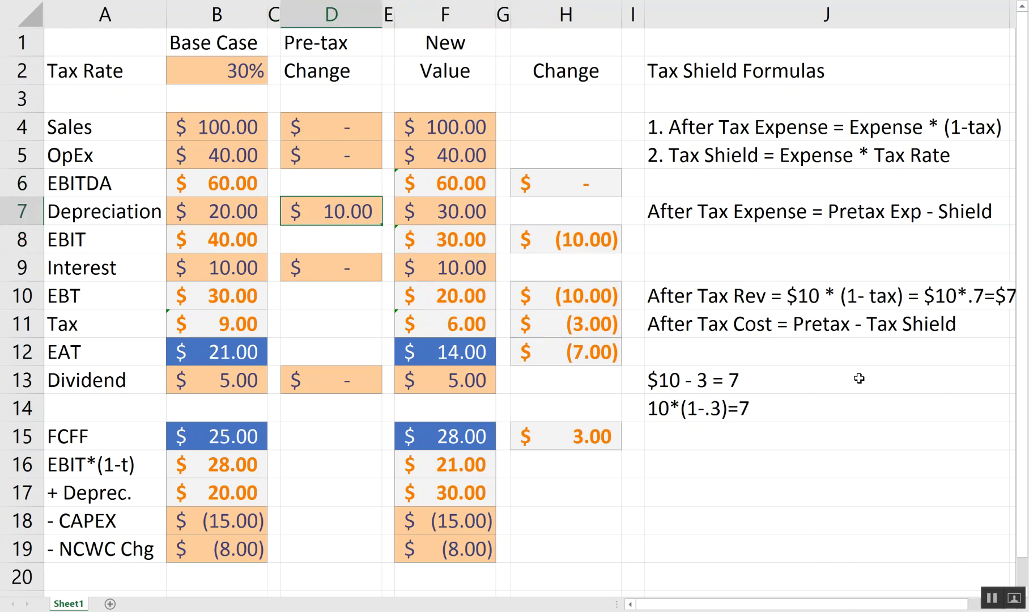
pyautogui.hotkey('ctrl', 'Return')
# - Enter a 10.00 interest increase in D9 and check the EBT and EAT changes
pyautogui.press('Down')
pyautogui.press('Down')
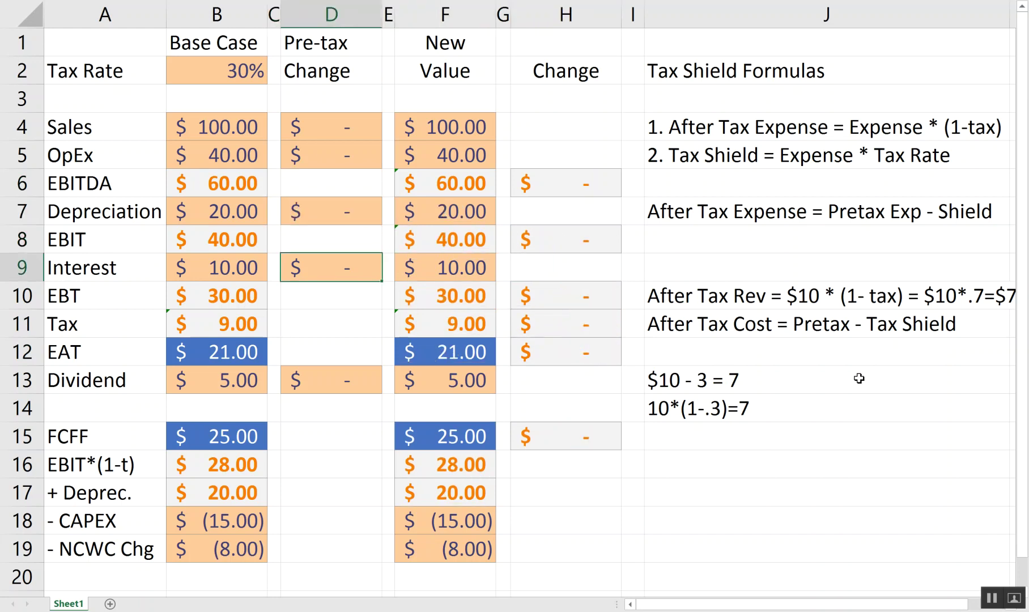
pyautogui.write('10')
pyautogui.hotkey('ctrl', 'Return')
pyautogui.press('Right')
pyautogui.press('Down')
pyautogui.press('Right')
pyautogui.press('Right')
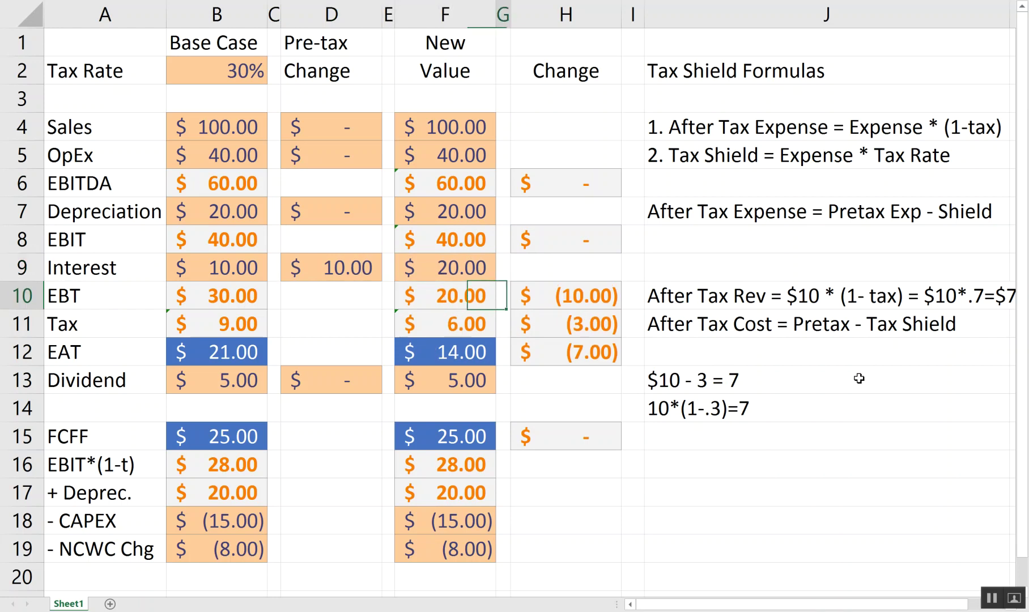
pyautogui.press('Right')
pyautogui.press('Down')
pyautogui.press('Down')
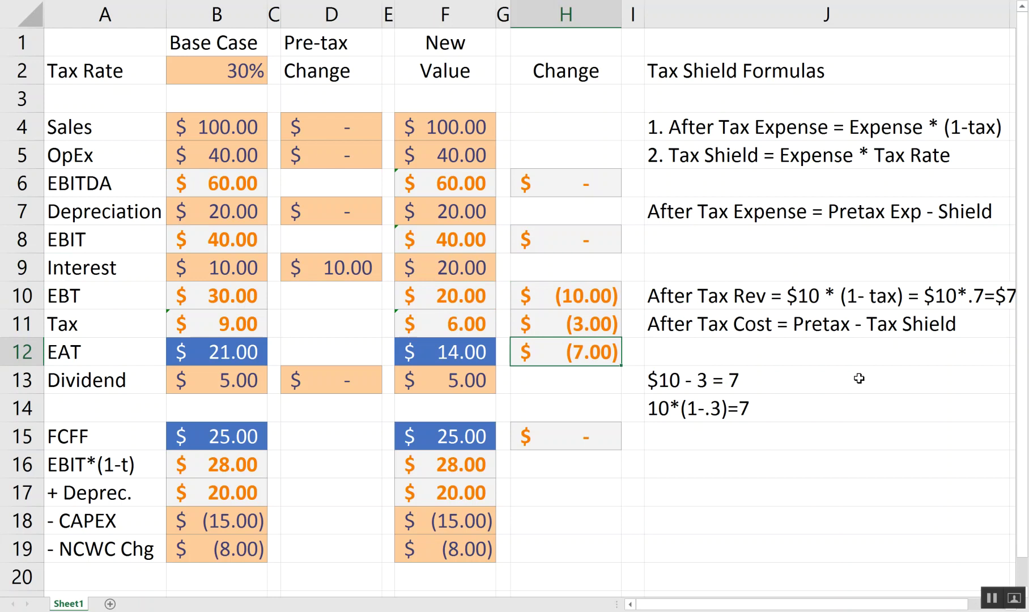
# - Select and review the worked after-tax notes in J13 and J14
pyautogui.click(858, 379)
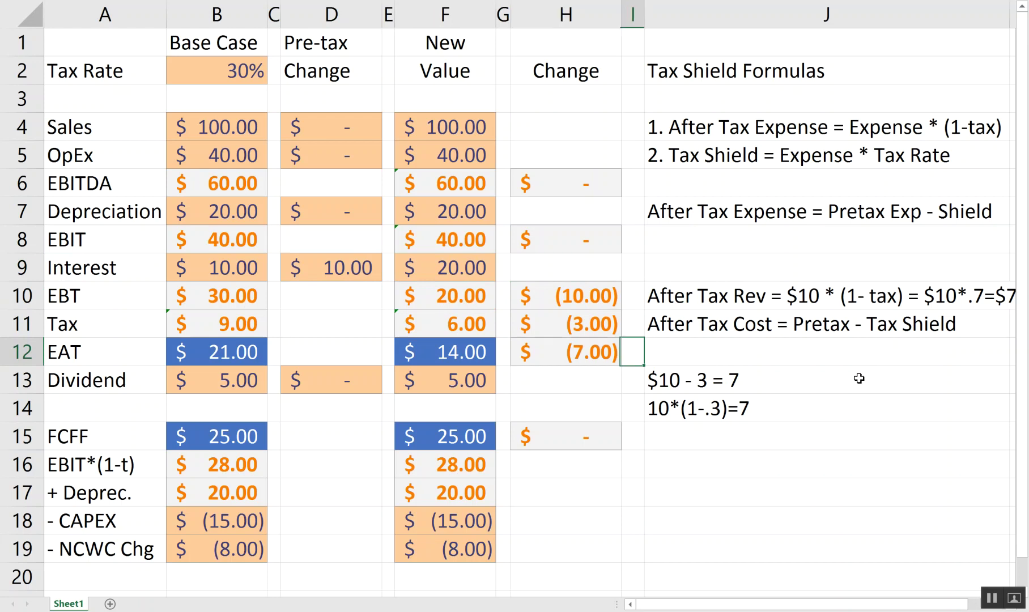
pyautogui.hotkey('shift', 'Down')
pyautogui.hotkey('shift', 'Down')
pyautogui.hotkey('shift', 'Up')
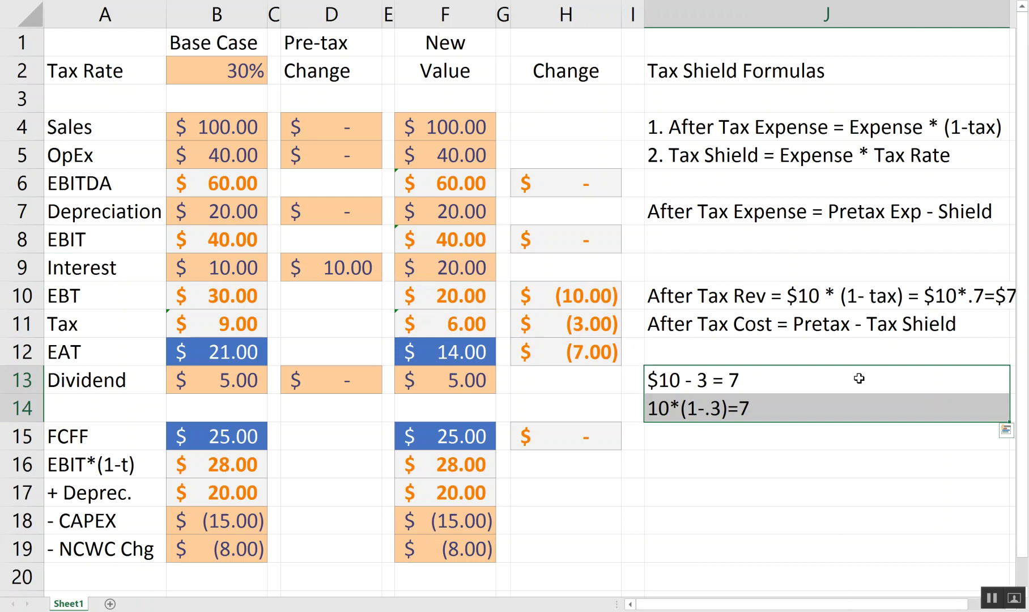
pyautogui.press('Up')
pyautogui.press('Down')
pyautogui.hotkey('shift', 'Down')
pyautogui.press('Up')
pyautogui.press('Down')
pyautogui.hotkey('shift', 'Down')
pyautogui.hotkey('shift', 'Up')
pyautogui.press('Up')
pyautogui.press('Up')
pyautogui.press('Up')
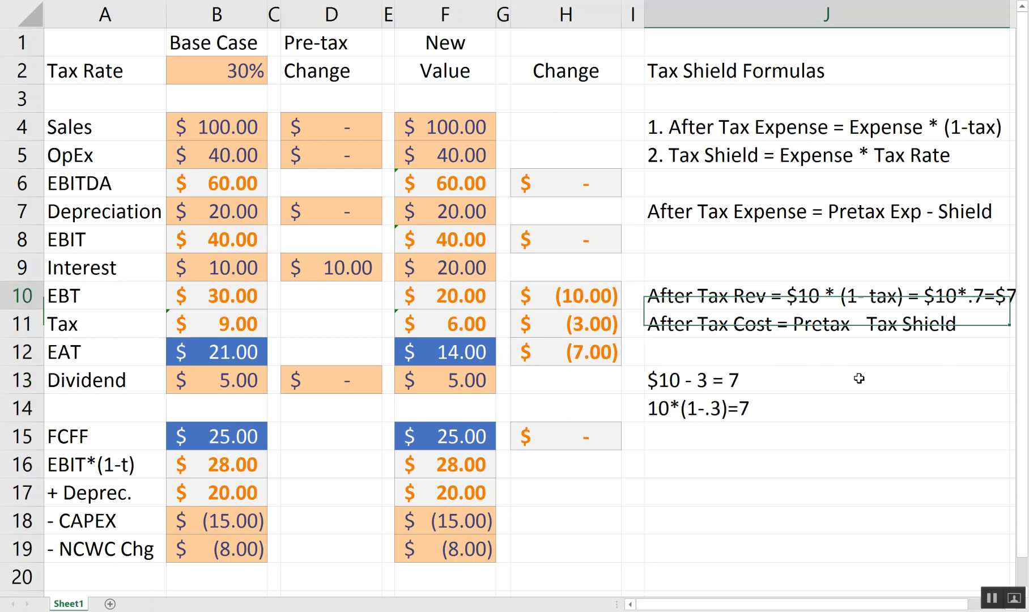
# - Inspect the J10 After Tax Rev note, then step across to the FCFF figures
pyautogui.press('Right')
pyautogui.press('Left')
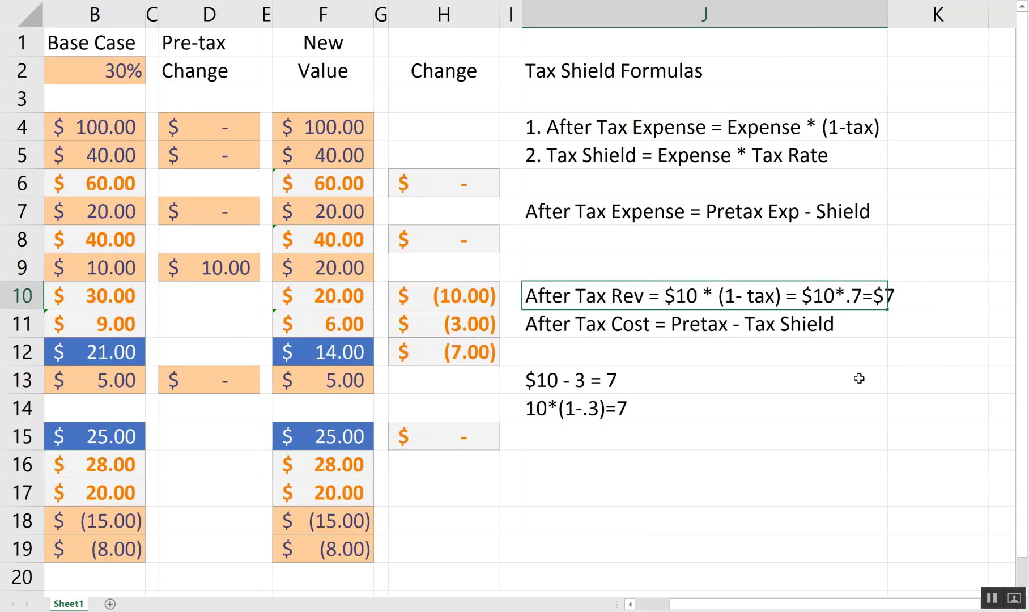
pyautogui.press('Left')
pyautogui.press('Left')
pyautogui.press('Right')
pyautogui.press('Right')
pyautogui.press('Left')
pyautogui.press('Left')
pyautogui.press('Left')
pyautogui.press('Left')
pyautogui.press('Left')
pyautogui.press('Left')
pyautogui.press('Left')
pyautogui.press('Left')
pyautogui.press('Left')
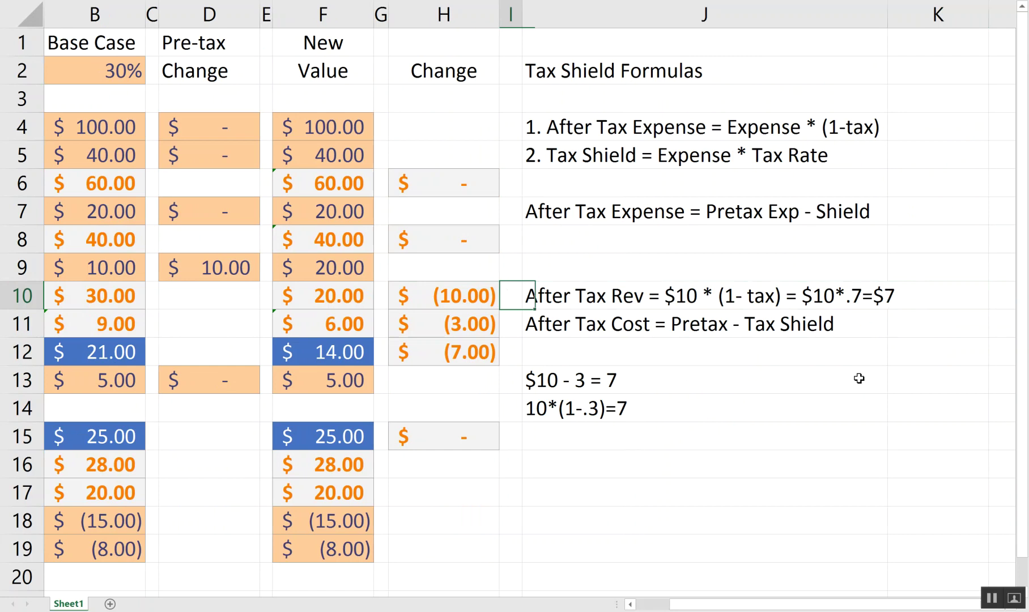
pyautogui.press('Right')
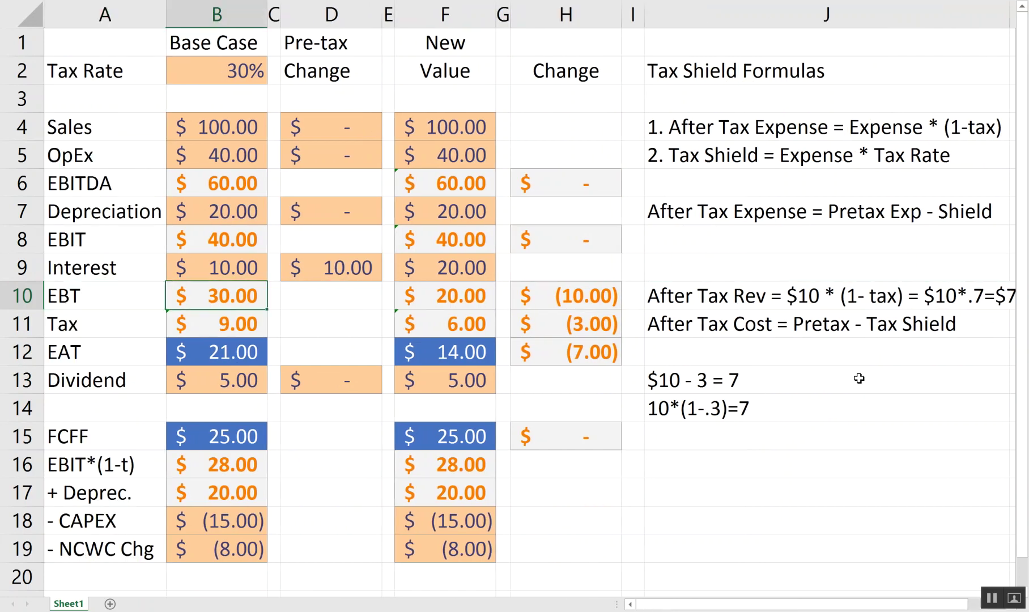
pyautogui.press('Right')
pyautogui.press('Right')
pyautogui.press('Down')
pyautogui.press('Down')
pyautogui.press('Right')
pyautogui.press('Right')
pyautogui.press('Down')
pyautogui.press('Down')
pyautogui.press('Down')
# - Edit the J13 note text, adding a minus and retyping the '+ 3' portion
pyautogui.press('Right')
pyautogui.press('Right')
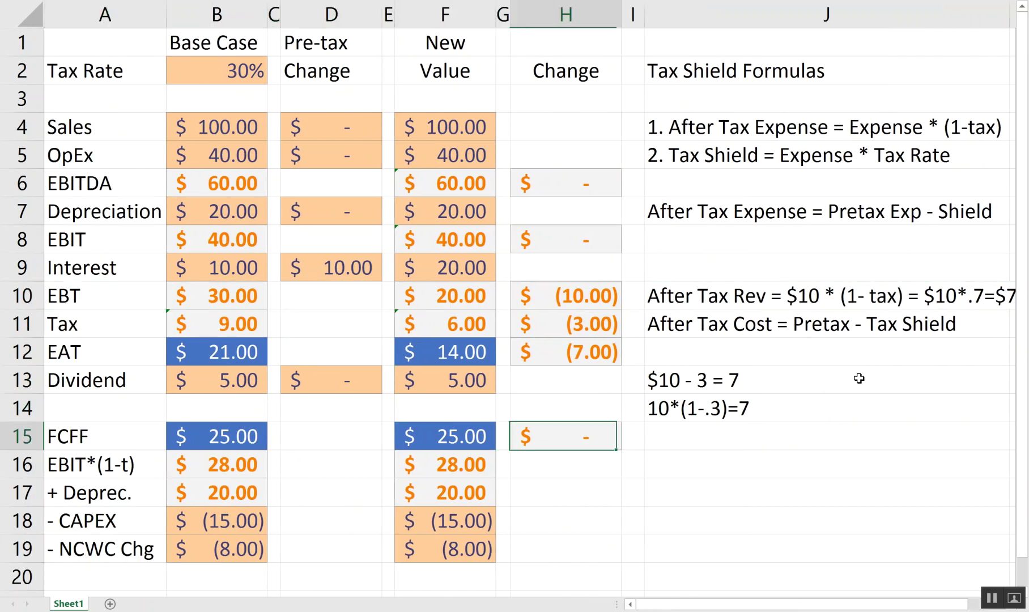
pyautogui.press('Right')
pyautogui.press('Right')
pyautogui.press('Up')
pyautogui.press('Up')
pyautogui.press('F2')
pyautogui.press('Left')
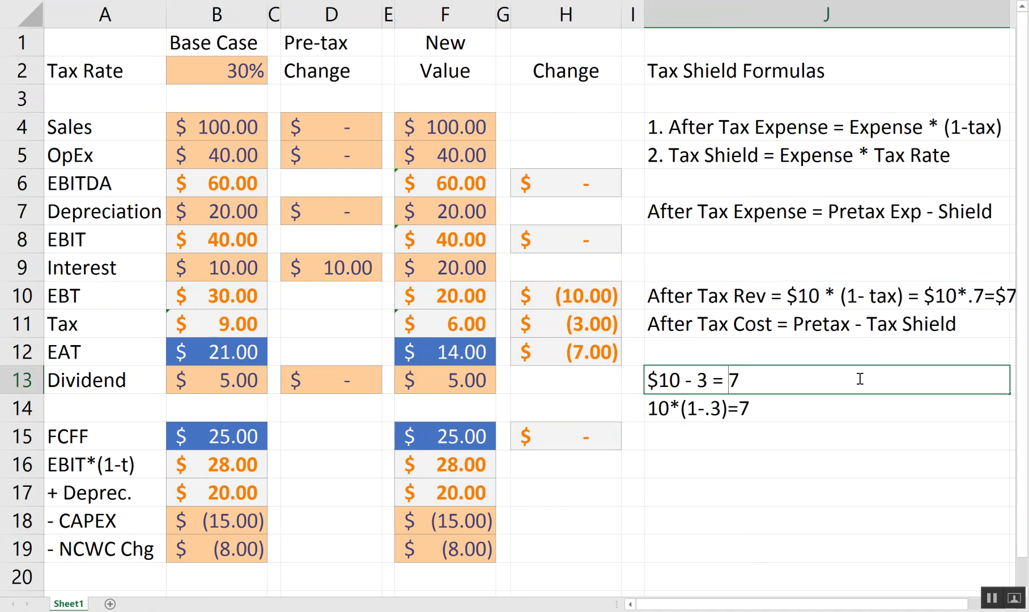
pyautogui.press('Left')
pyautogui.press('Left')
pyautogui.press('Left')
pyautogui.press('Left')
pyautogui.press('Left')
pyautogui.press('Left')
pyautogui.press('Left')
pyautogui.press('Left')
pyautogui.press('Left')
pyautogui.press('Left')
pyautogui.write('-')
# - Commit the J13 edit, accept the correction, then undo the resulting TRUE entry
pyautogui.press('Right')
pyautogui.press('Right')
pyautogui.press('Right')
pyautogui.press('Right')
pyautogui.press('Right')
pyautogui.press('Right')
pyautogui.press('Right')
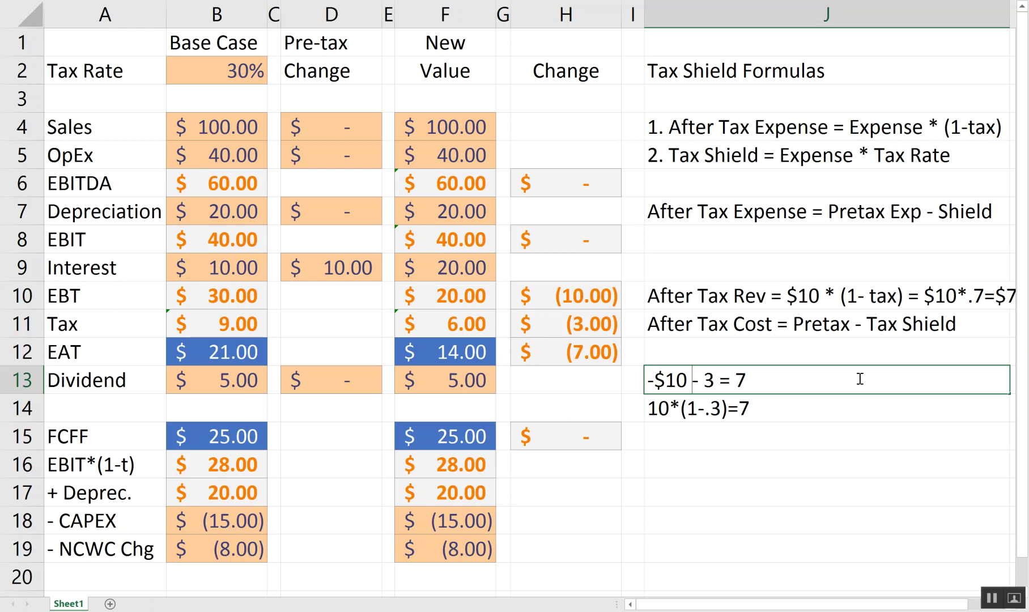
pyautogui.press('BackSpace')
pyautogui.press('BackSpace')
pyautogui.press('BackSpace')
pyautogui.write('+')
pyautogui.write(' 2')
pyautogui.press('BackSpace')
pyautogui.write('3')
pyautogui.press('Right')
pyautogui.press('Right')
pyautogui.press('Right')
pyautogui.write('-')
pyautogui.press('Return')
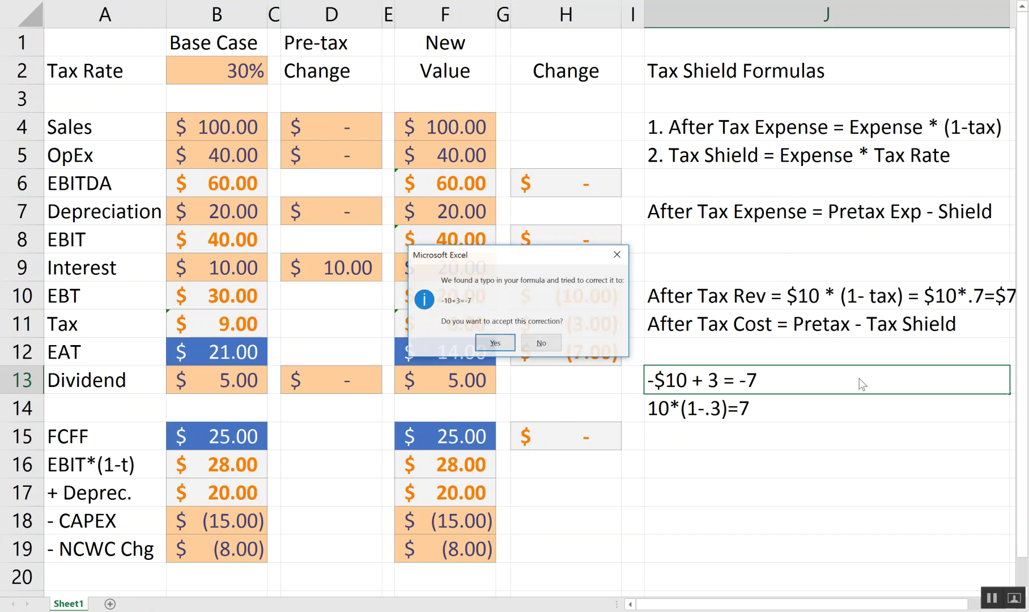
pyautogui.press('Return')
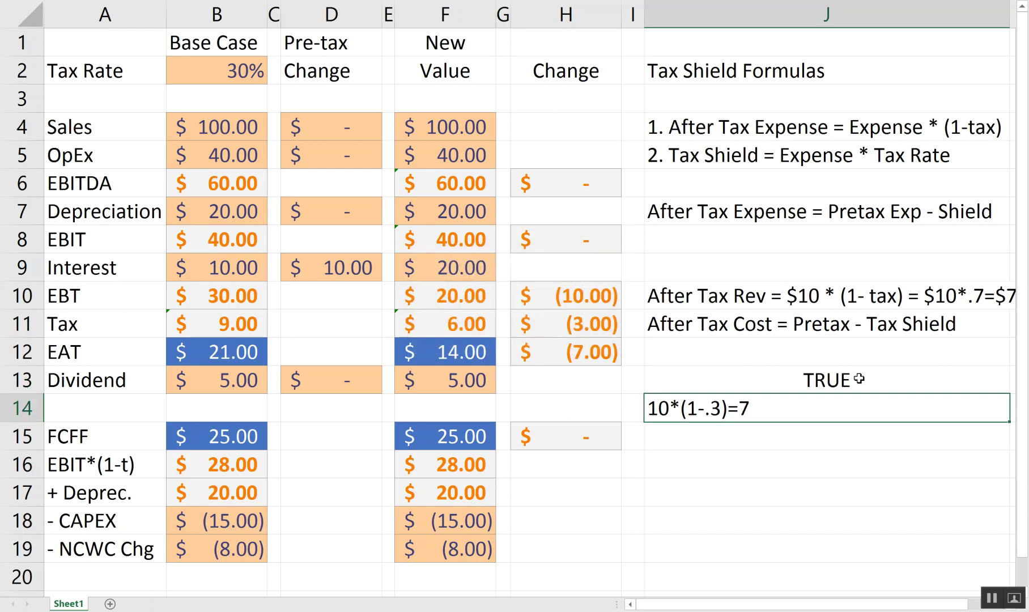
pyautogui.hotkey('ctrl', 'z')
# - Insert a minus before the 7 so J13 reads '$10 - 3 = -7'
pyautogui.press('F2')
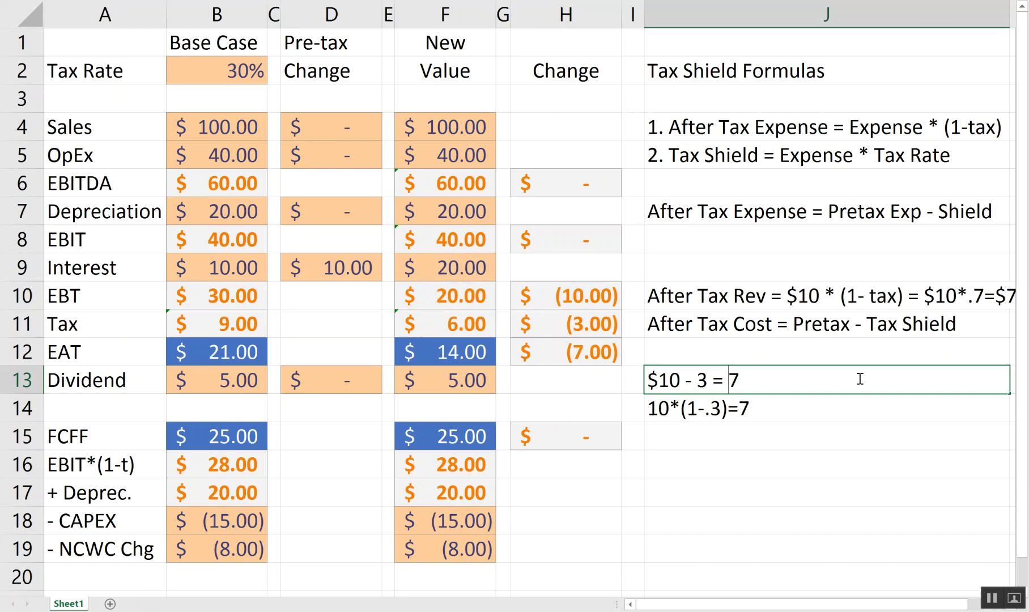
pyautogui.press('Return')
pyautogui.doubleClick(859, 378)
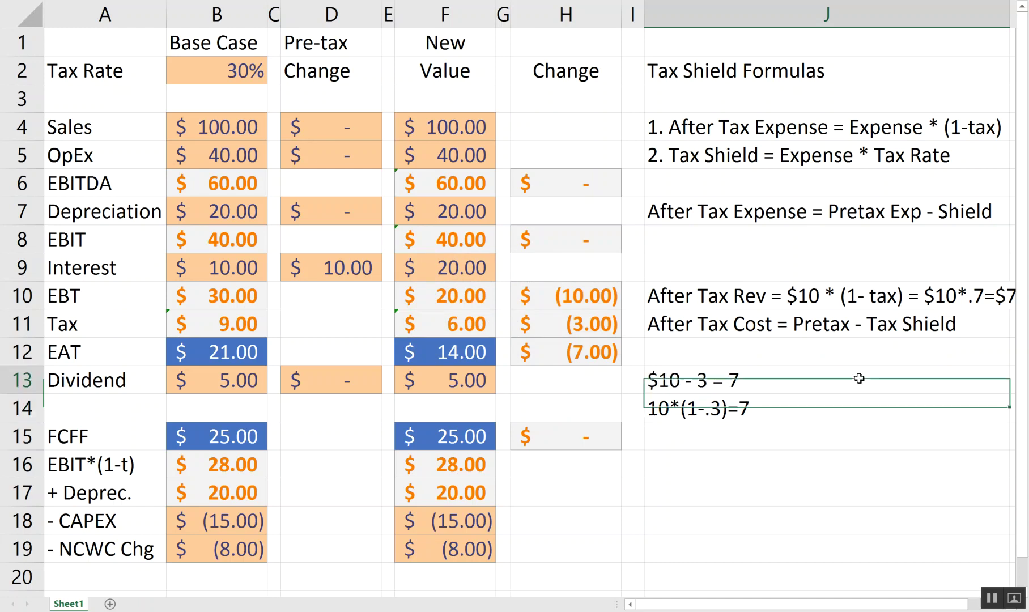
pyautogui.press('Left')
pyautogui.press('Left')
pyautogui.press('Right')
pyautogui.write('-')
pyautogui.press('Return')
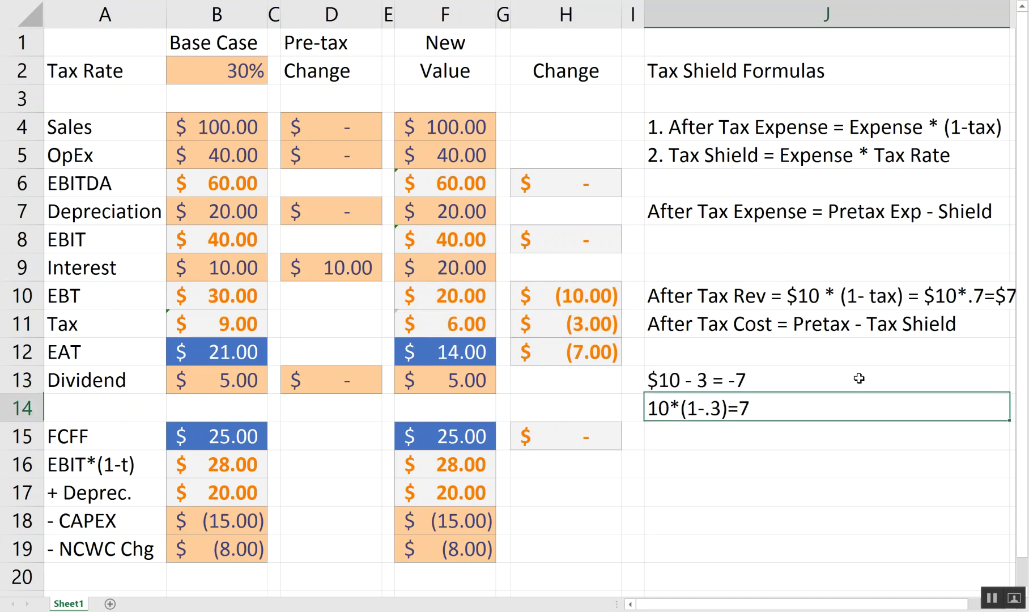
# - Try a negative form in J14, then undo it so it stays '10*(1-.3)=7'
pyautogui.press('Up')
pyautogui.press('Down')
pyautogui.press('F2')
pyautogui.press('Left')
pyautogui.press('Left')
pyautogui.press('Left')
pyautogui.press('Left')
pyautogui.press('Home')
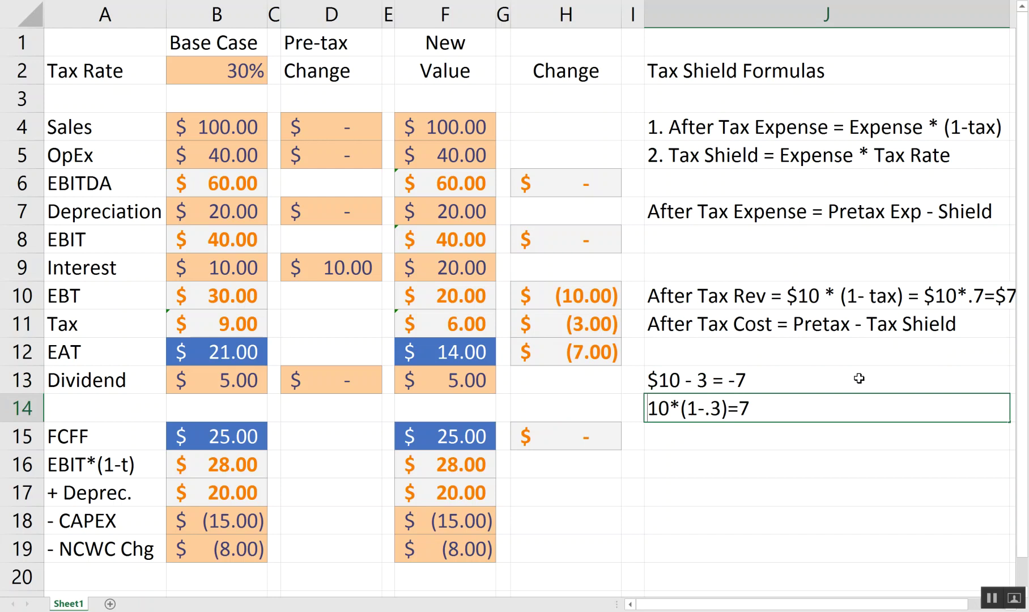
pyautogui.write('-')
pyautogui.press('Right')
pyautogui.press('Right')
pyautogui.press('Right')
pyautogui.press('Right')
pyautogui.press('Right')
pyautogui.press('Right')
pyautogui.press('Right')
pyautogui.press('Right')
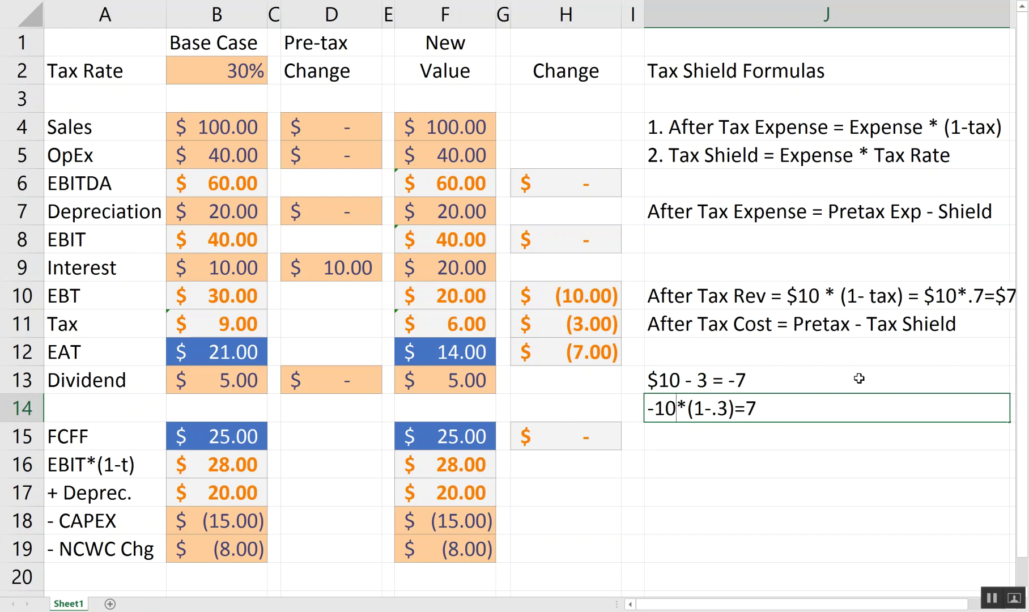
pyautogui.press('Right')
pyautogui.press('Right')
pyautogui.write('-')
pyautogui.press('Return')
pyautogui.press('Up')
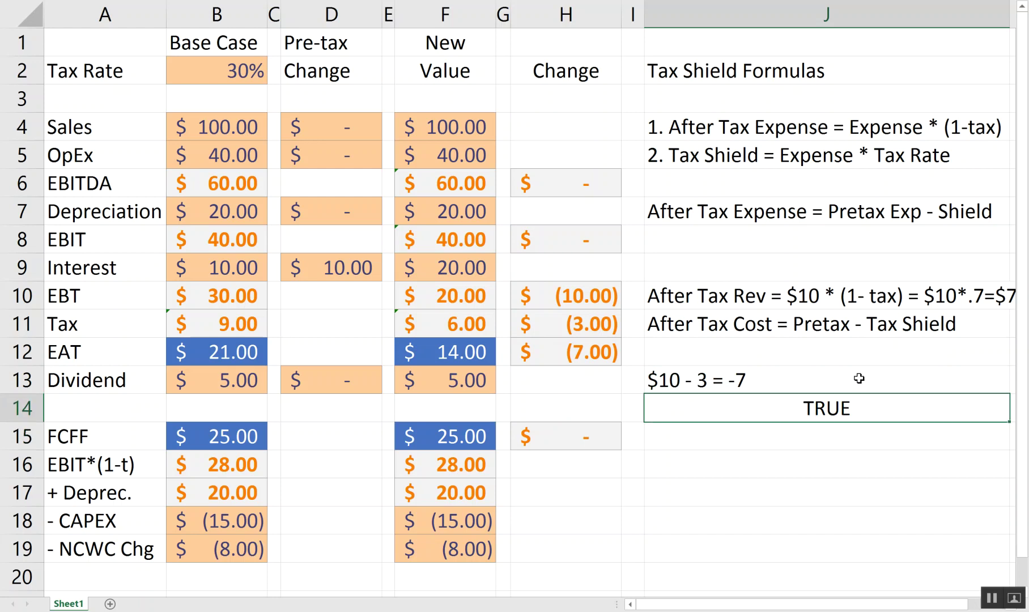
pyautogui.hotkey('ctrl', 'z')
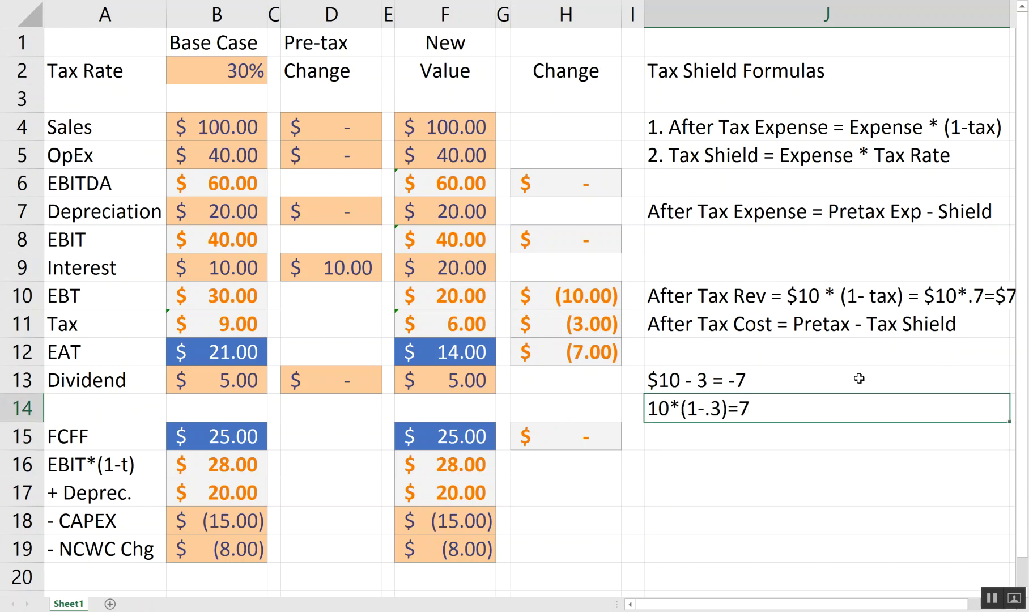
# - Move back from the notes toward the model near J9 and the Tax row
pyautogui.press('Left')
pyautogui.press('Left')
pyautogui.press('Left')
pyautogui.press('Up')
pyautogui.press('Left')
pyautogui.press('Up')
pyautogui.press('Left')
pyautogui.press('Up')
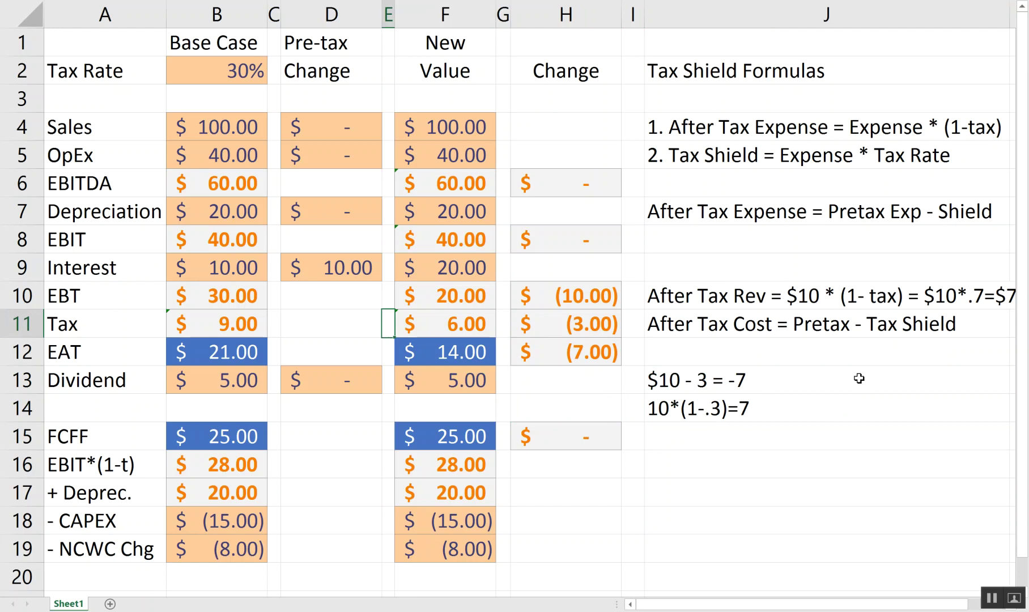
pyautogui.press('Right')
pyautogui.press('Up')
pyautogui.press('Up')
pyautogui.press('Right')
pyautogui.press('Right')
pyautogui.press('Right')
pyautogui.press('Right')
pyautogui.press('Right')
pyautogui.press('Left')
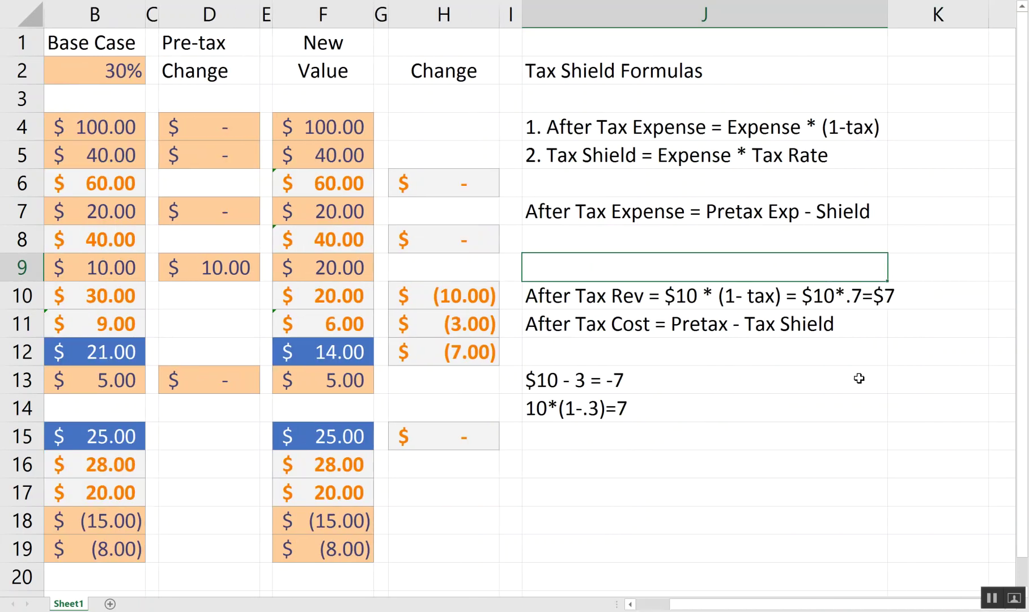
pyautogui.press('Left')
pyautogui.press('Left')
pyautogui.press('Left')
pyautogui.press('Left')
pyautogui.press('Left')
pyautogui.press('Left')
pyautogui.press('Left')
pyautogui.press('Left')
pyautogui.press('Left')
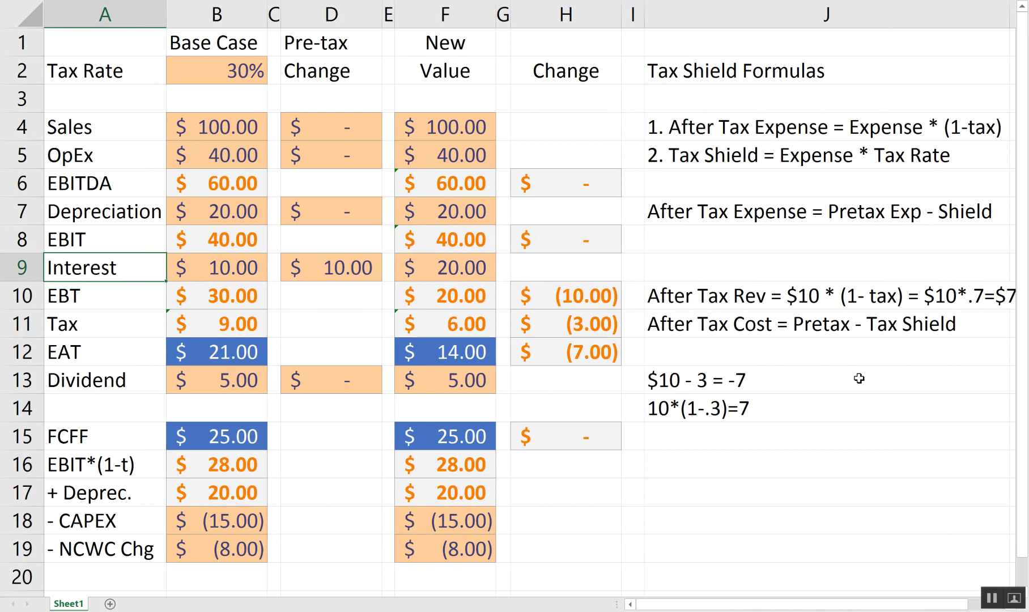
pyautogui.press('Down')
pyautogui.press('Right')
pyautogui.press('Up')
pyautogui.press('Right')
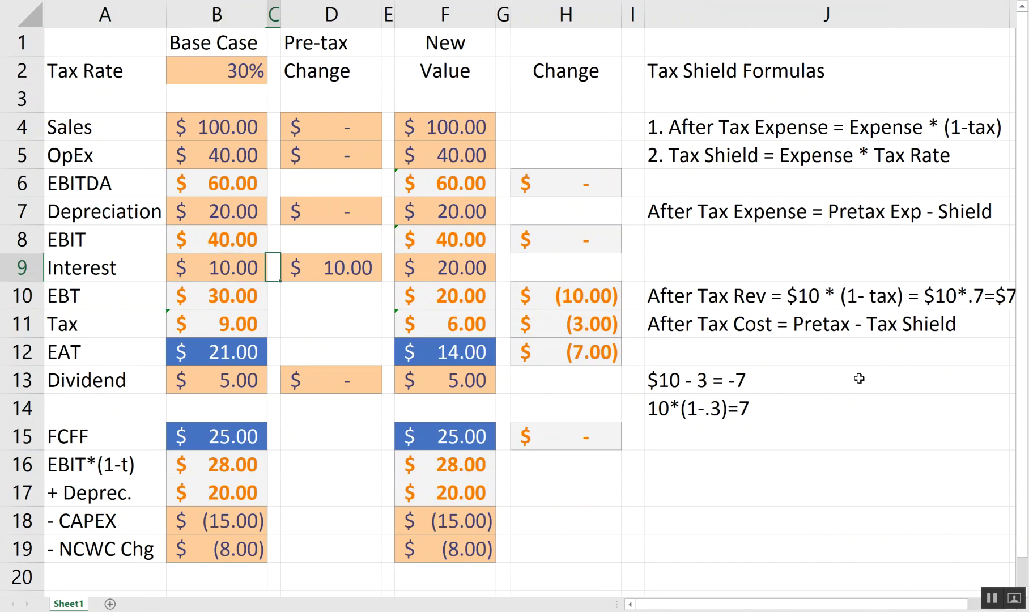
pyautogui.press('Down')
pyautogui.press('Right')
pyautogui.press('Right')
pyautogui.press('Right')
pyautogui.press('Down')
pyautogui.press('Down')
pyautogui.press('Right')
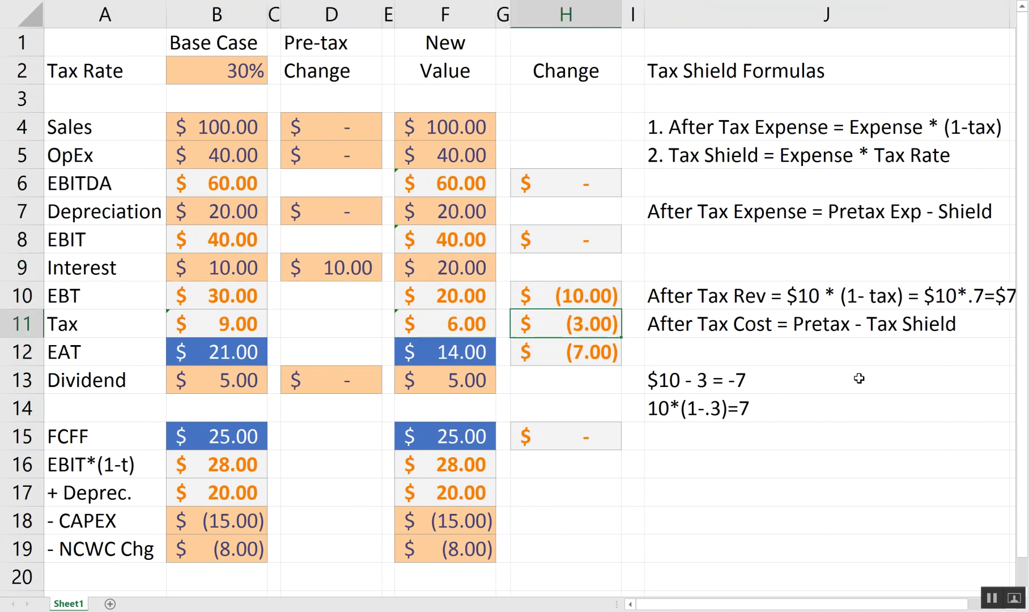
pyautogui.hotkey('shift', 'Left')
pyautogui.hotkey('shift', 'Left')
pyautogui.hotkey('shift', 'Left')
pyautogui.hotkey('shift', 'Left')
pyautogui.hotkey('shift', 'Left')
pyautogui.hotkey('shift', 'Left')
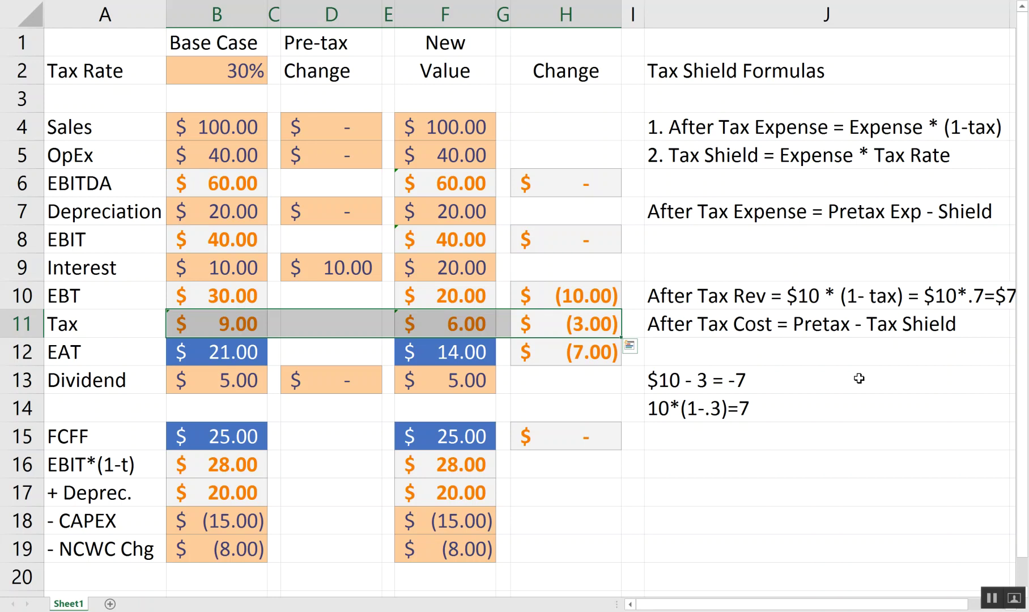
pyautogui.press('Left')
pyautogui.press('Left')
pyautogui.press('Left')
pyautogui.press('Up')
pyautogui.press('Up')
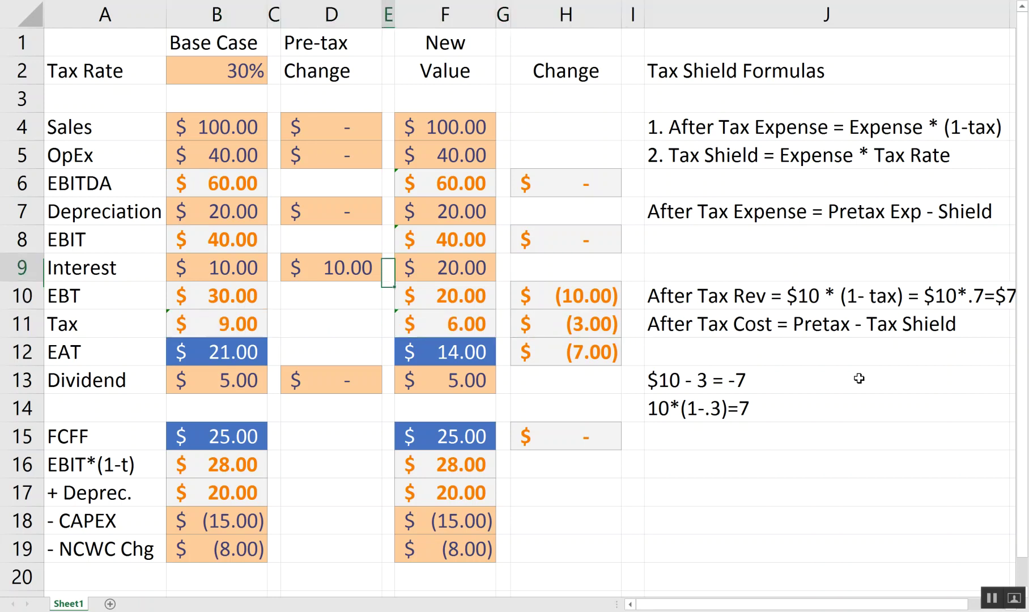
pyautogui.press('Left')
pyautogui.press('Up')
pyautogui.press('Up')
# - Set the interest change in D9 to 0 and test a 10 sales change in D4
pyautogui.press('Up')
pyautogui.press('Down')
pyautogui.press('Down')
pyautogui.press('Down')
pyautogui.press('Up')
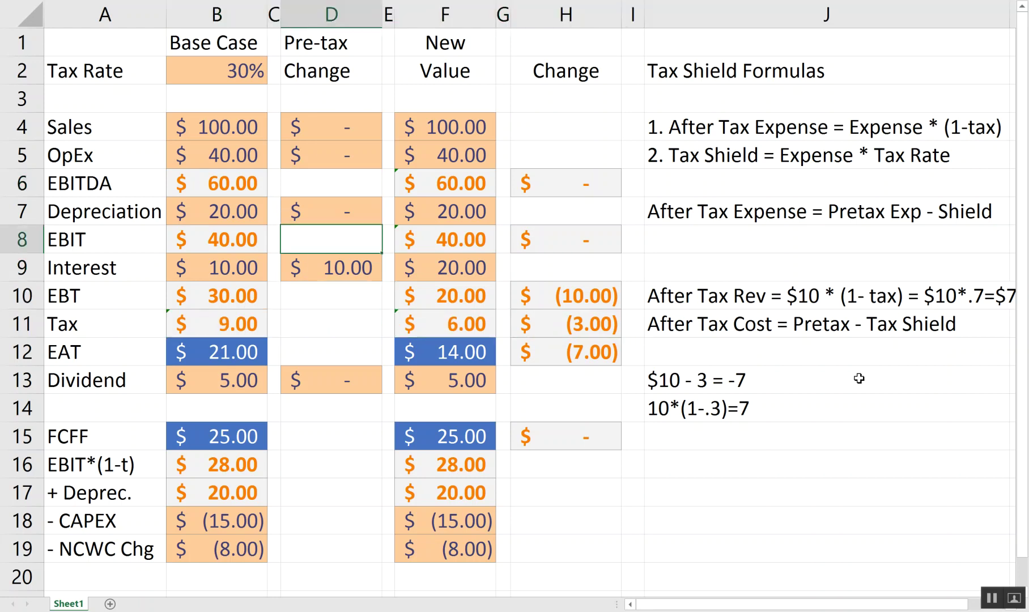
pyautogui.press('Down')
pyautogui.write('0')
pyautogui.press('Up')
pyautogui.press('Up')
pyautogui.press('Up')
pyautogui.press('Up')
pyautogui.press('Up')
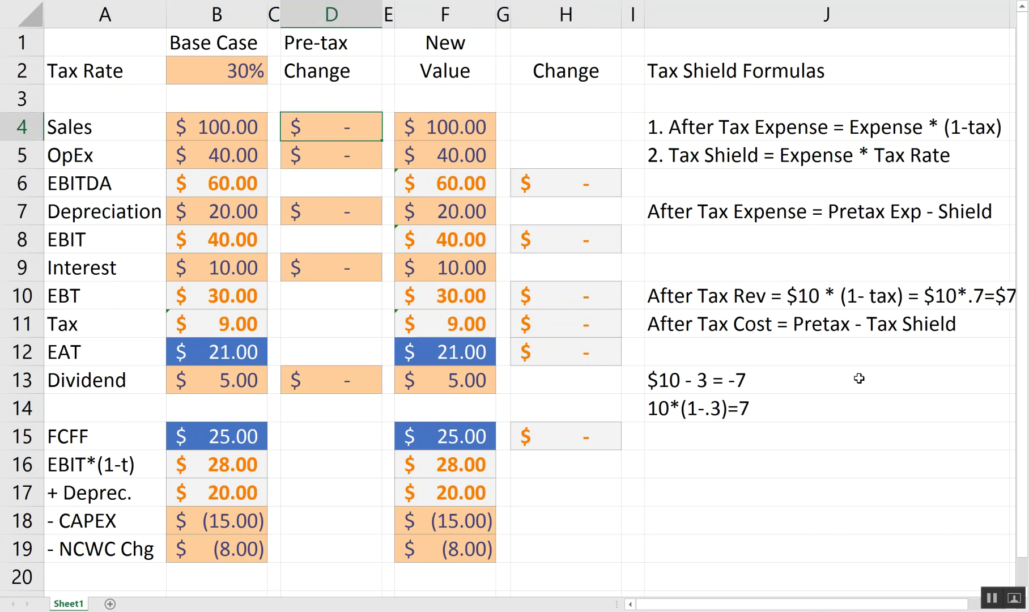
pyautogui.write('10')
pyautogui.press('Return')
pyautogui.press('Down')
pyautogui.press('Down')
pyautogui.press('Down')
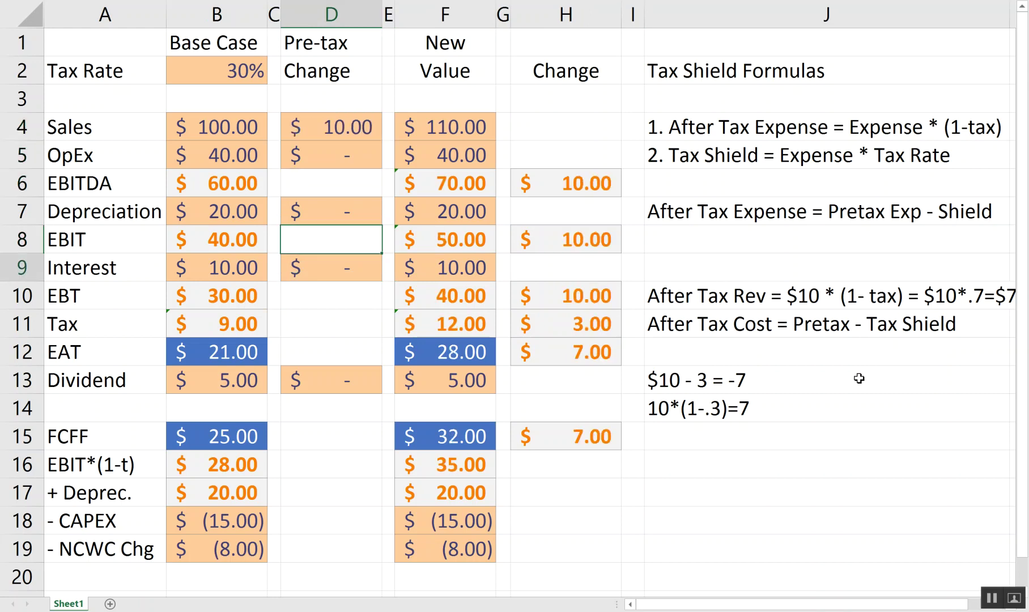
pyautogui.press('Down')
pyautogui.press('Down')
pyautogui.press('Down')
pyautogui.press('Down')
pyautogui.press('Right')
pyautogui.press('Right')
pyautogui.press('Right')
pyautogui.press('Right')
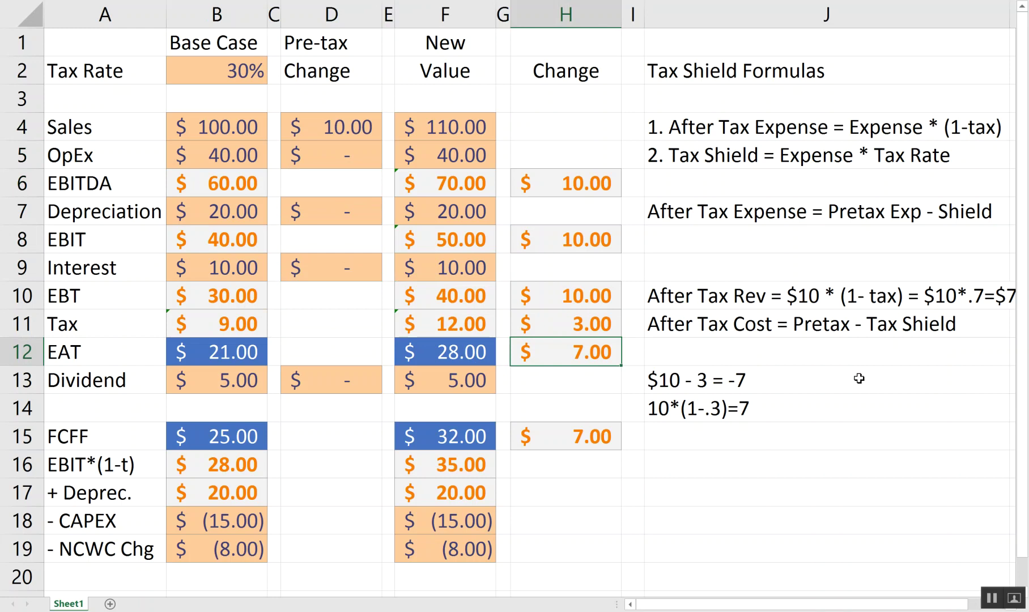
# - Clear the 10 sales change from D4 so all pre-tax changes are zero
pyautogui.press('Up')
pyautogui.press('Left')
pyautogui.press('Left')
pyautogui.press('Up')
pyautogui.press('Up')
pyautogui.press('Left')
pyautogui.press('Left')
pyautogui.press('Up')
pyautogui.press('Up')
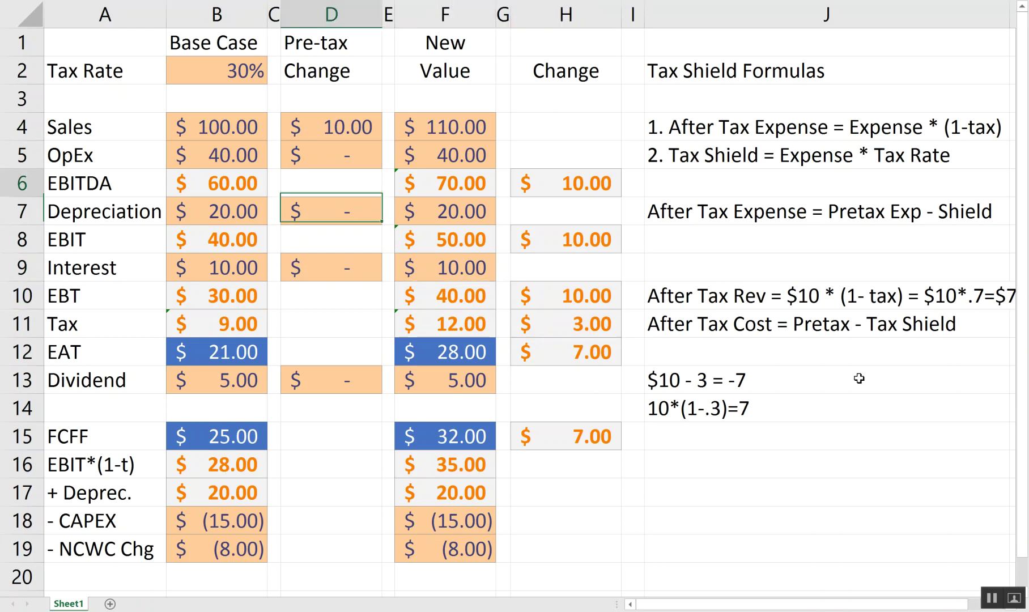
pyautogui.press('Up')
pyautogui.press('Up')
pyautogui.press('Up')
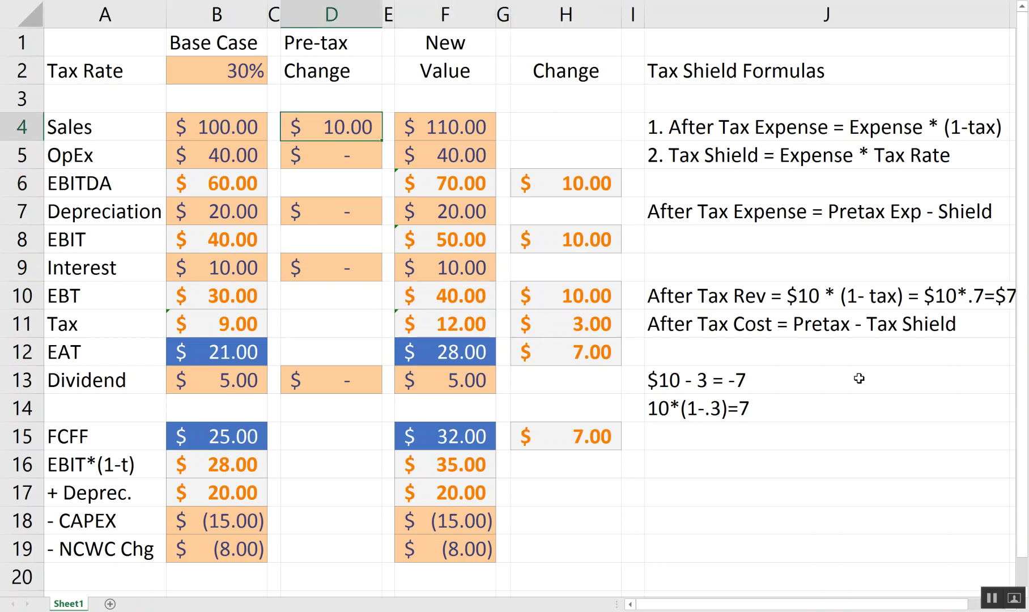
pyautogui.press('Down')
pyautogui.press('Up')
pyautogui.press('Delete')
pyautogui.press('Down')
pyautogui.press('Down')
pyautogui.press('Down')
pyautogui.press('Down')
pyautogui.press('Down')
pyautogui.press('Down')
pyautogui.press('Down')
pyautogui.press('Down')
pyautogui.press('Down')
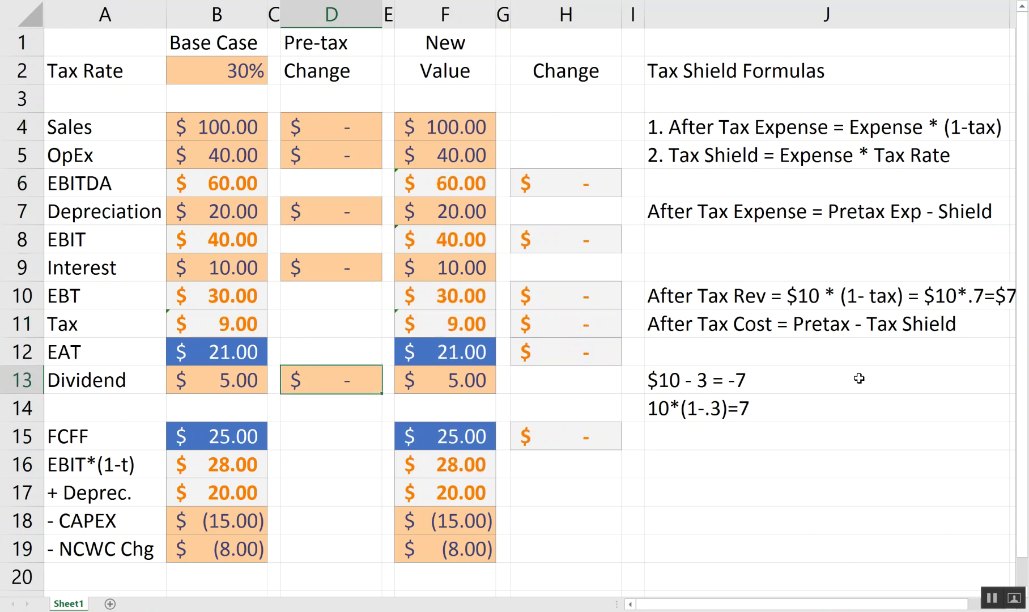
# - Enter a $5.00 dividend change in D13, replacing the first entry of 1
pyautogui.write('1')
pyautogui.press('Return')
pyautogui.press('Up')
pyautogui.write('5')
pyautogui.press('Return')
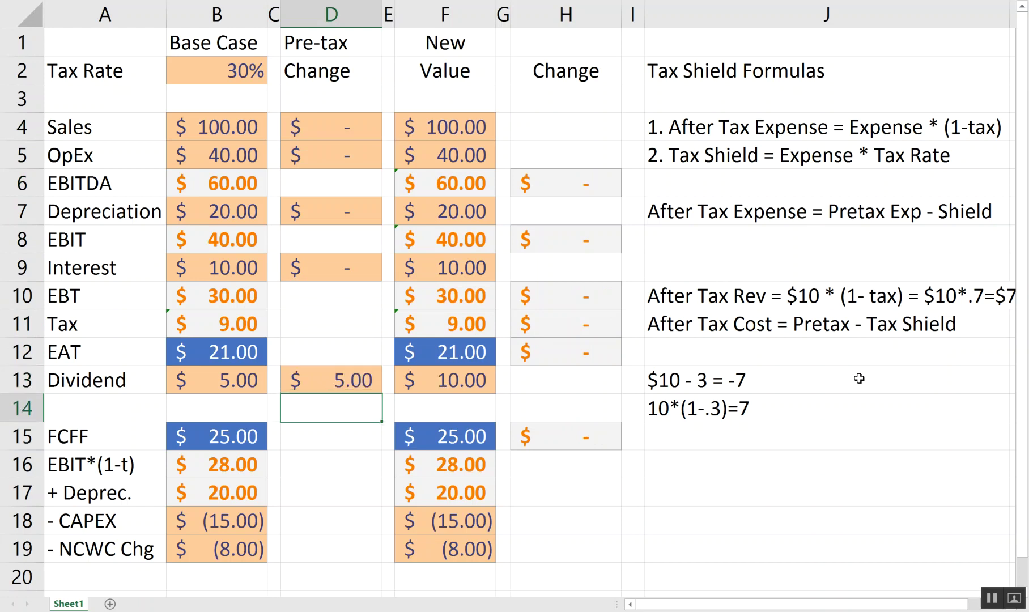
pyautogui.press('Up')
# - Check the new dividend of $10.00 in F13 and the unchanged $21.00 EAT in F12
pyautogui.press('Right')
pyautogui.press('Right')
pyautogui.press('Up')
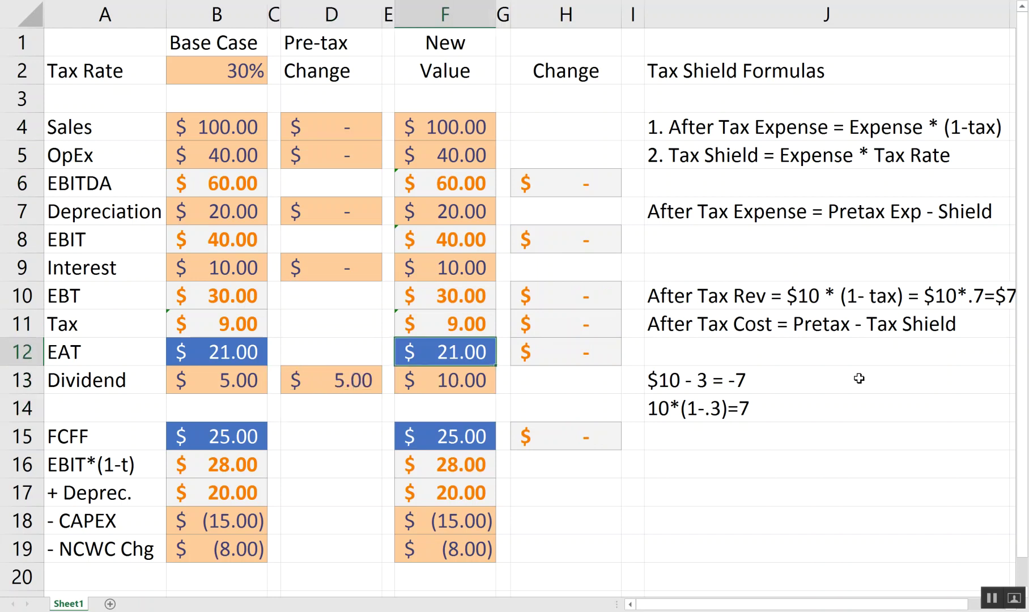
pyautogui.press('Left')
pyautogui.press('Down')
pyautogui.press('Left')
pyautogui.press('Left')
pyautogui.press('Left')
# - Compare the D13 dividend change against the base-case dividend in B13 and the base tax cells
pyautogui.press('Up')
pyautogui.press('Up')
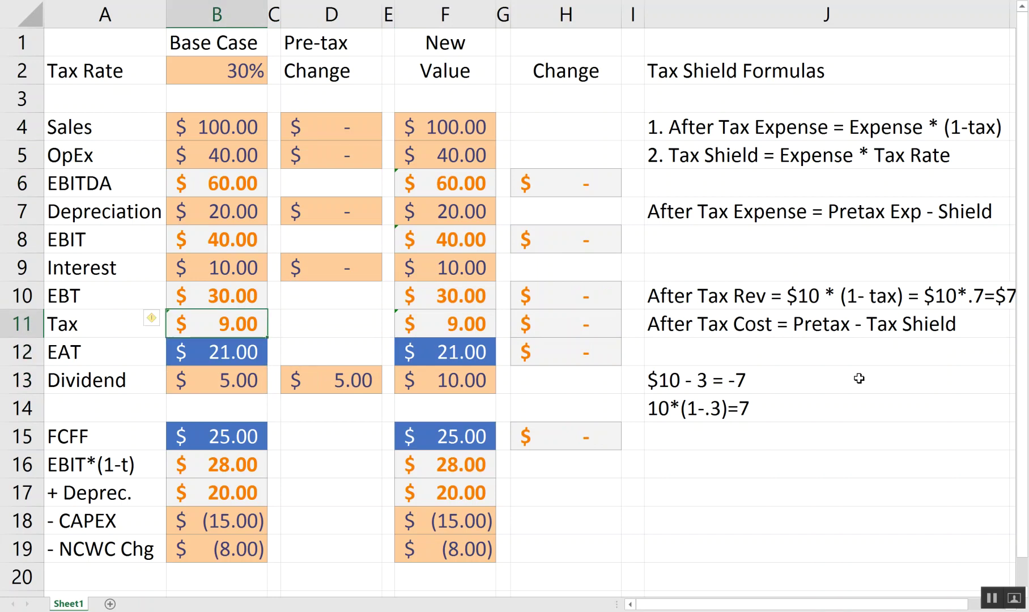
pyautogui.press('Up')
pyautogui.press('Right')
pyautogui.press('Down')
pyautogui.press('Down')
pyautogui.press('Right')
pyautogui.press('Down')
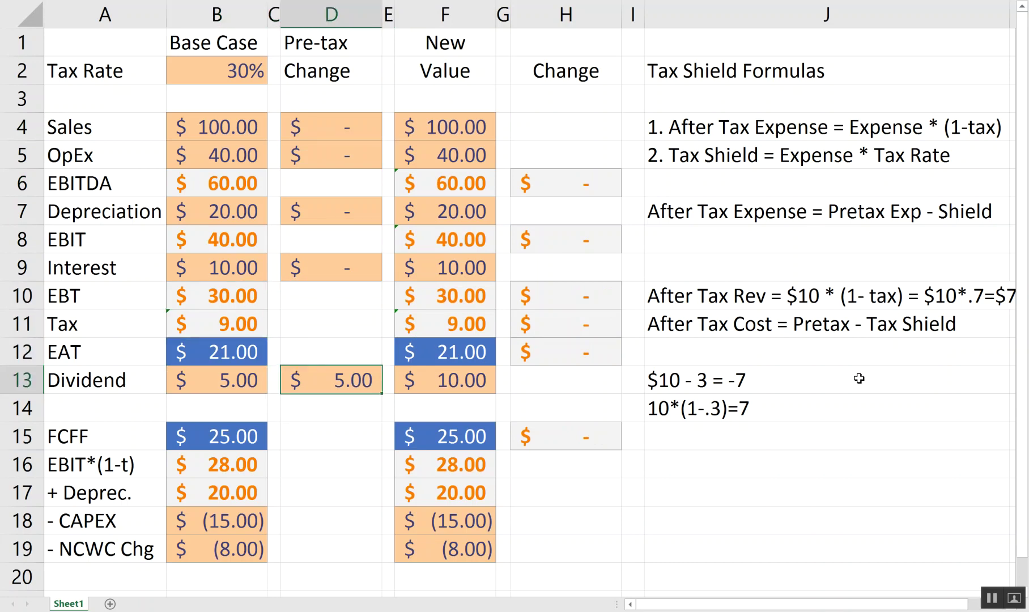
pyautogui.press('Left')
pyautogui.press('Left')
pyautogui.press('Right')
pyautogui.press('Right')
pyautogui.press('Left')
pyautogui.press('Right')
pyautogui.press('Right')
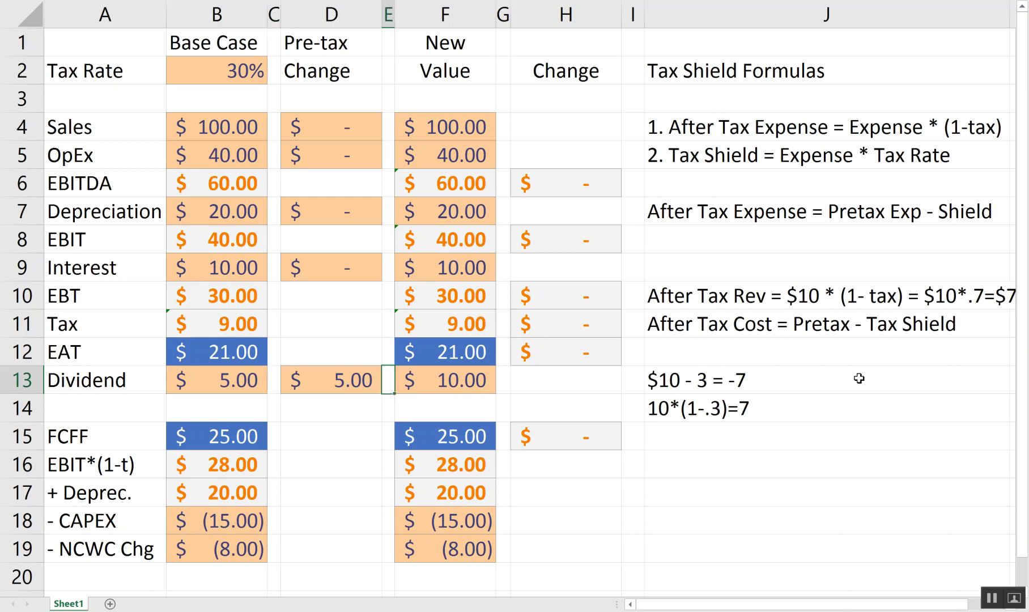
pyautogui.press('Right')
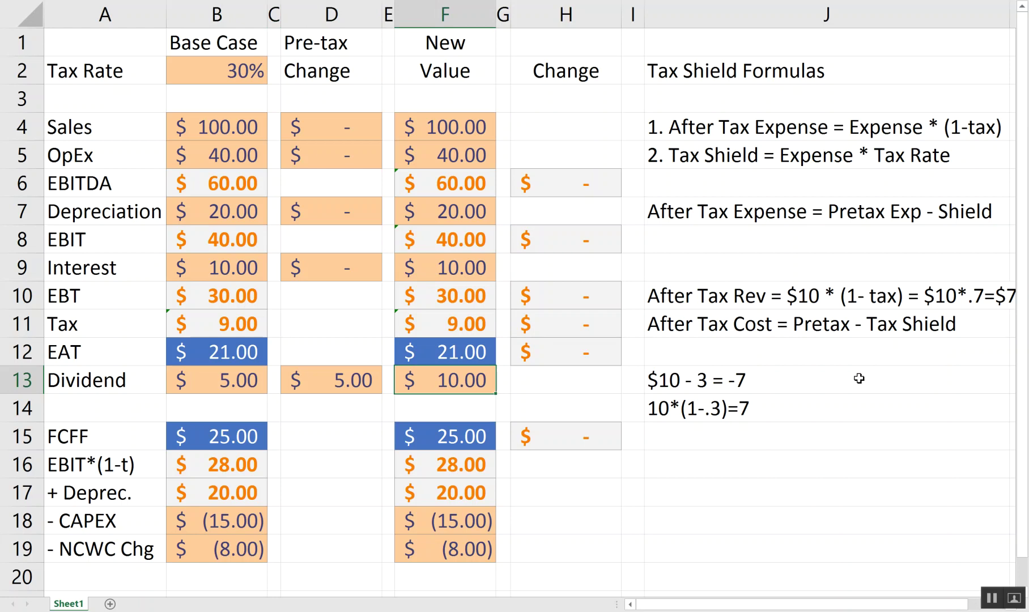